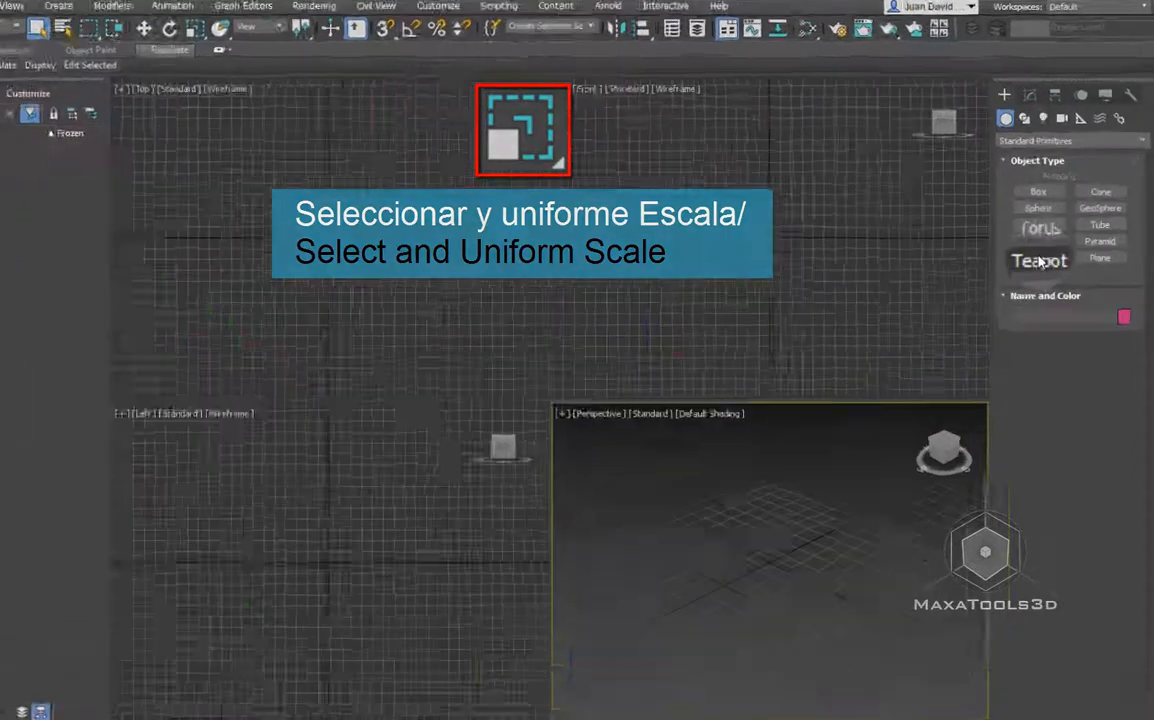
# - Create a Teapot primitive with a radius of about 33.5 cm at the grid origin
pyautogui.click(1053, 242)
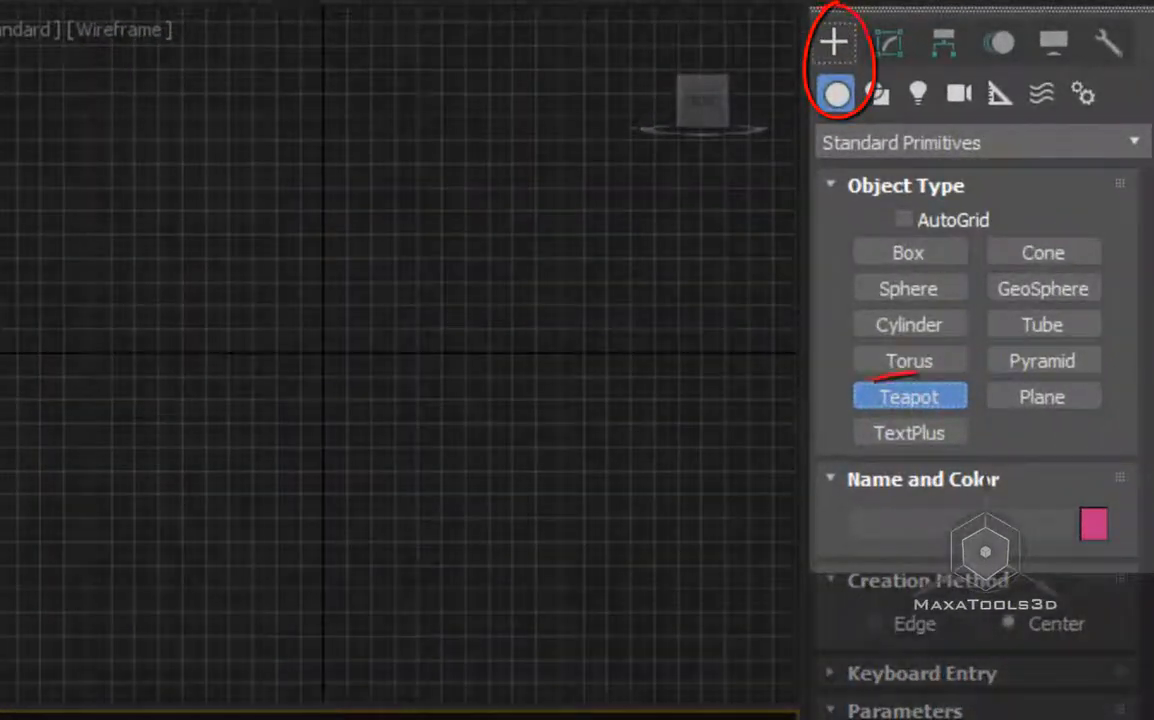
pyautogui.moveTo(323, 351); pyautogui.dragTo(401, 352)
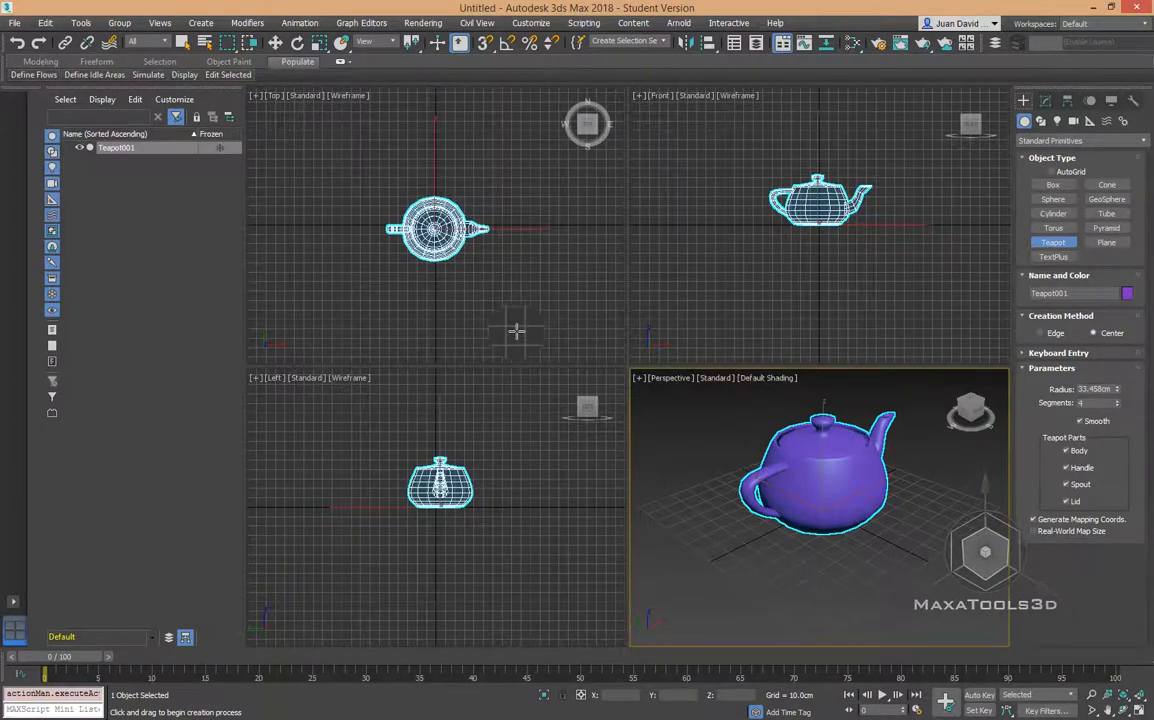
# - Activate uniform scaling for the teapot and maximize the Perspective viewport
pyautogui.press('r')
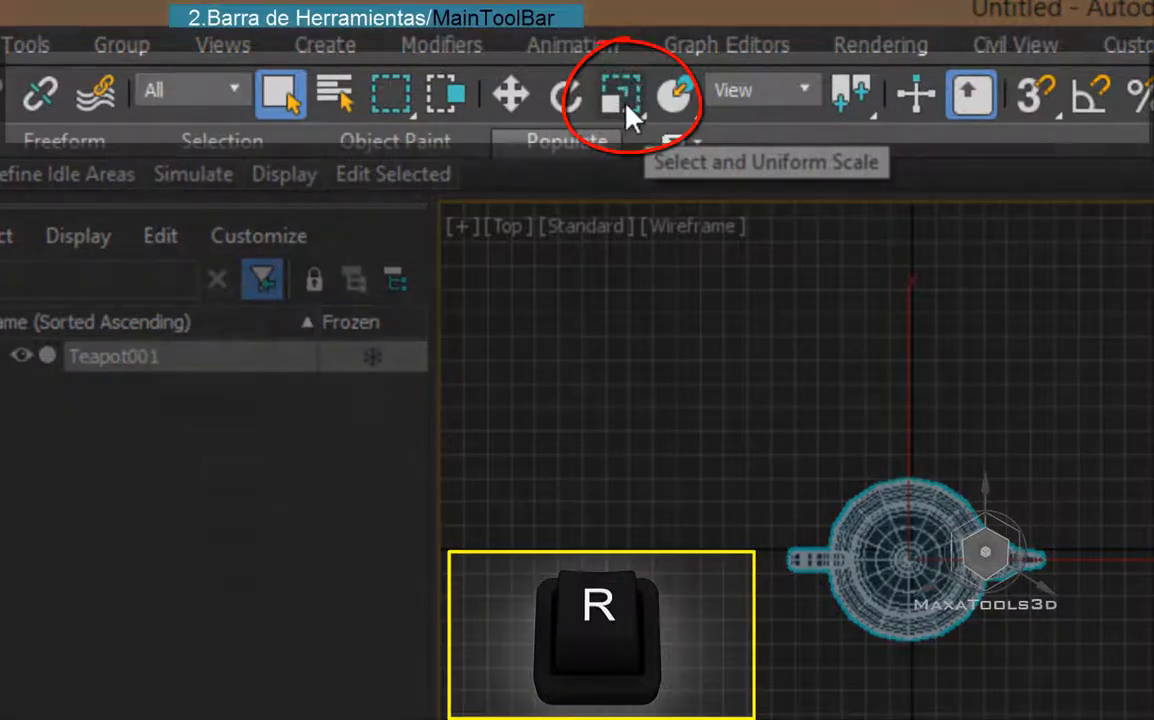
pyautogui.click(624, 96)
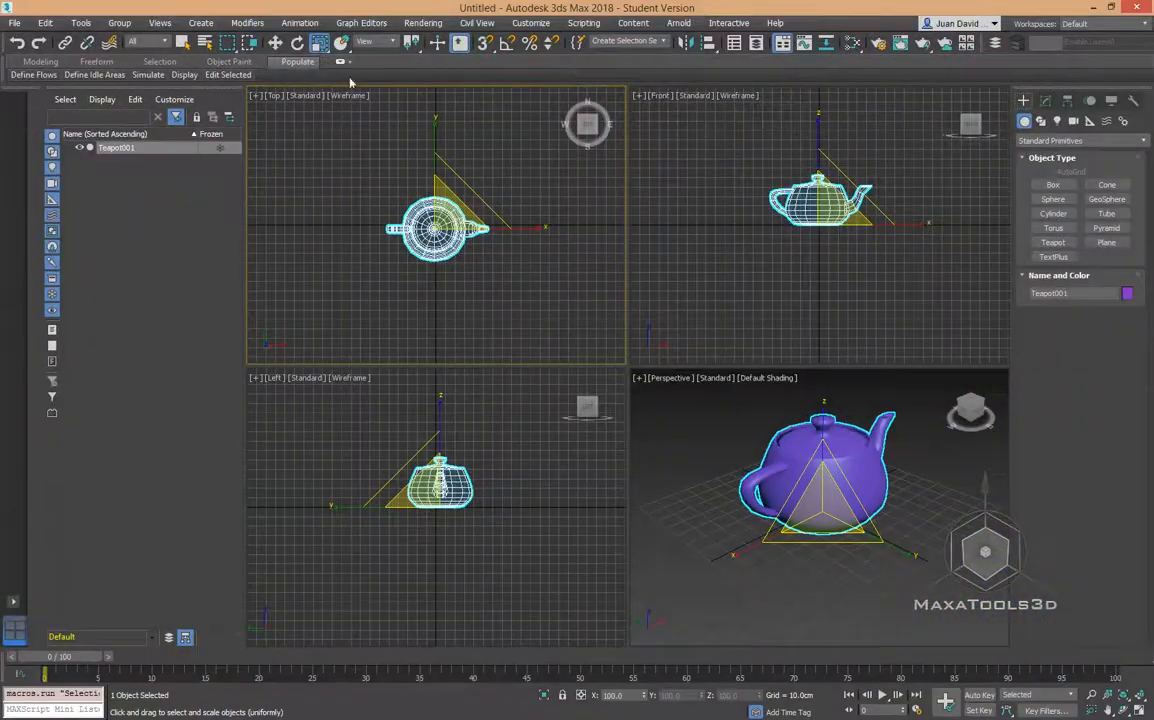
pyautogui.press('q')
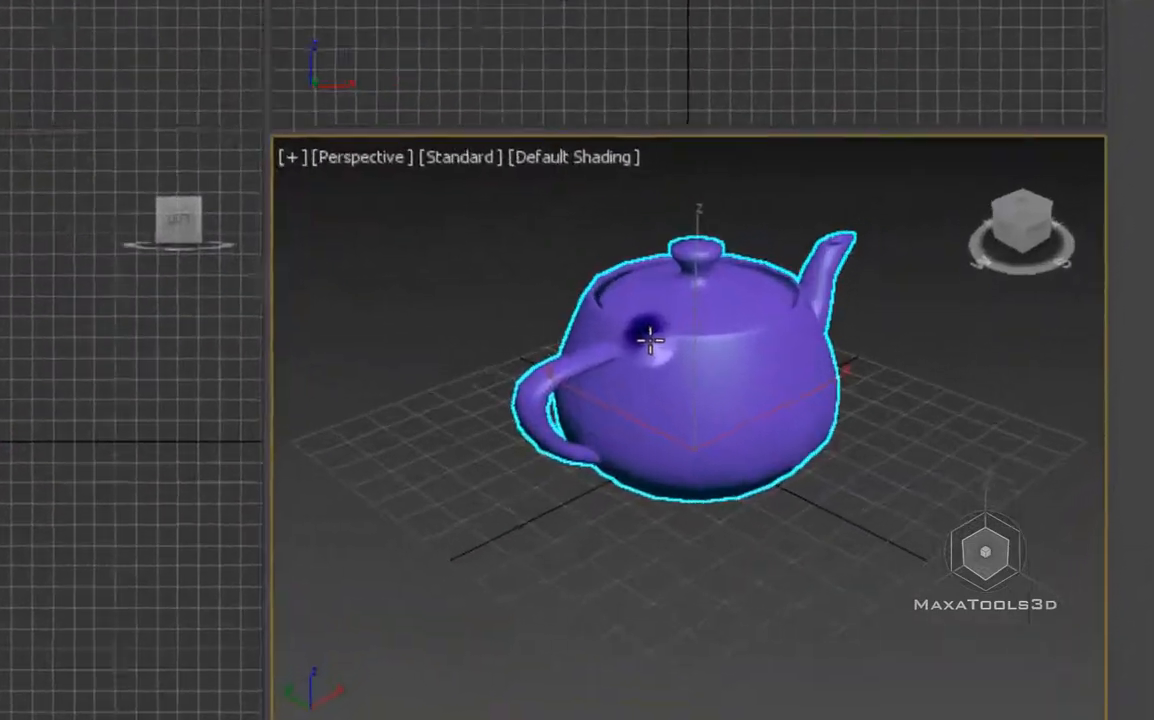
pyautogui.rightClick(802, 465)
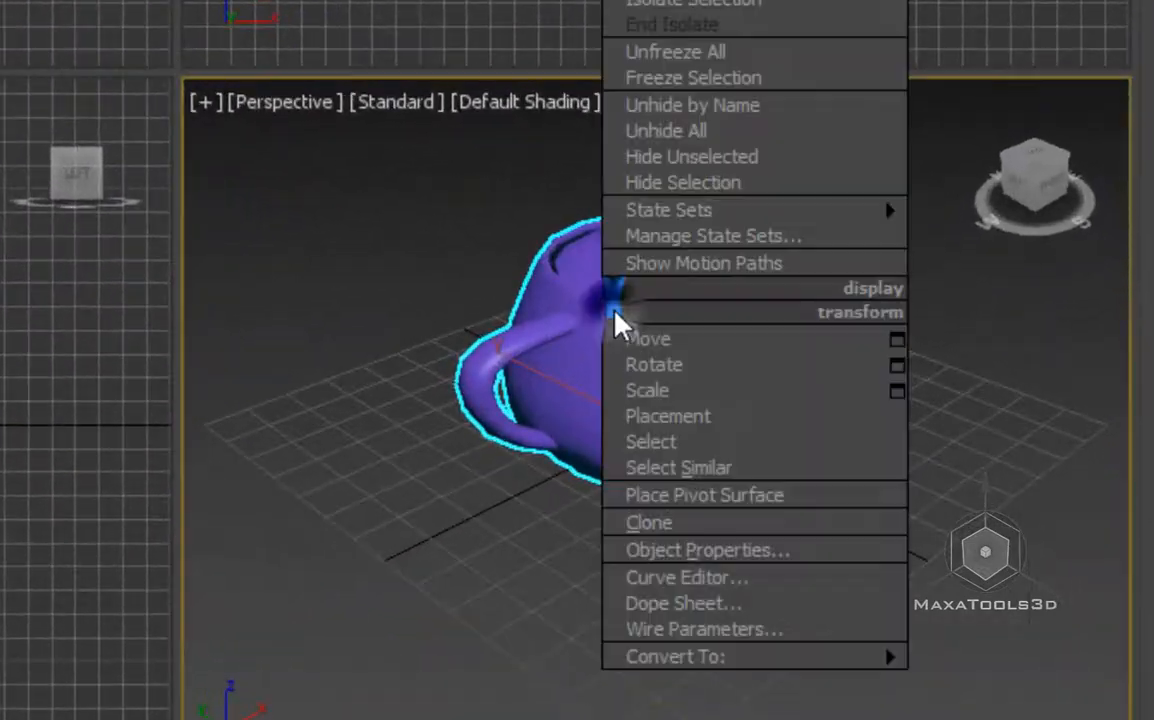
pyautogui.click(664, 392)
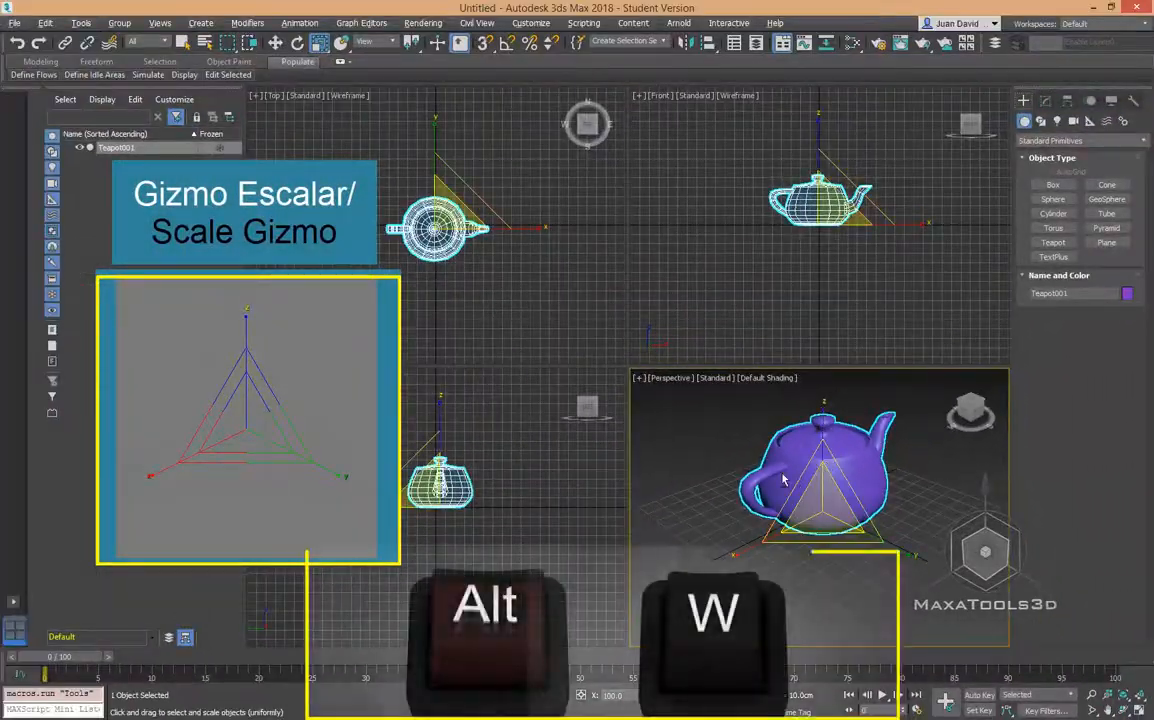
pyautogui.hotkey('alt', 'w')
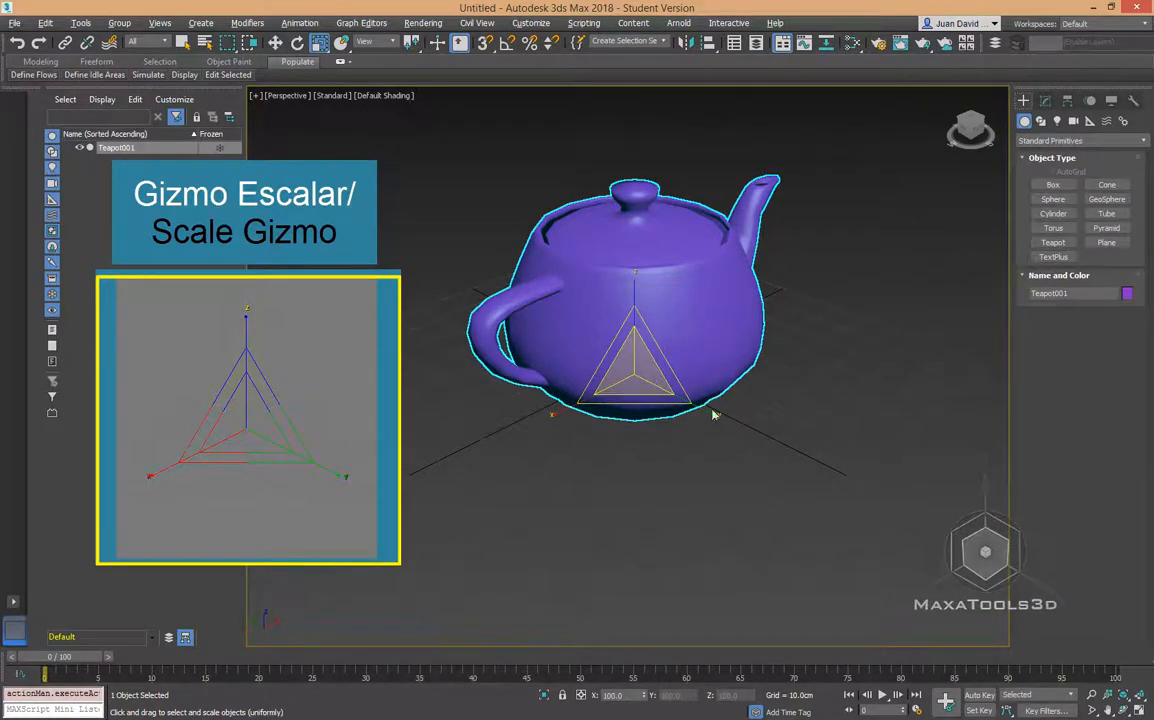
pyautogui.keyDown('alt'); pyautogui.moveTo(740, 362); pyautogui.dragTo(694, 384, button='middle'); pyautogui.keyUp('alt')
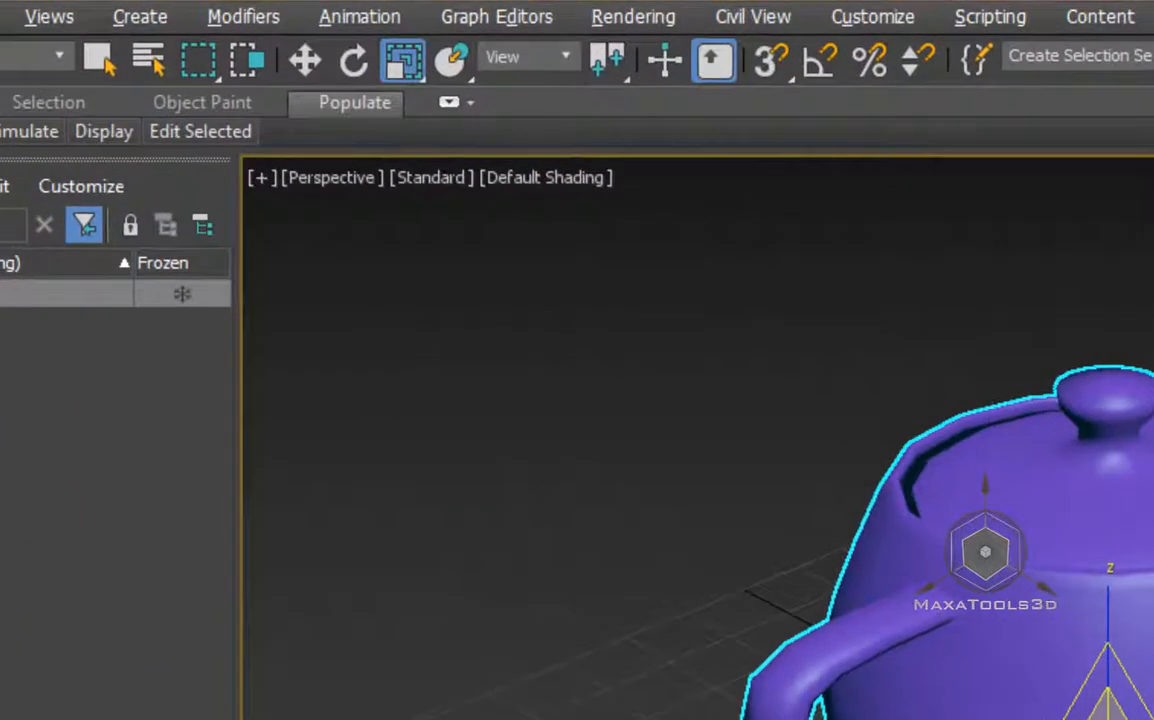
# - Turn the display of the transform gizmo off and on again
pyautogui.click(46, 17)
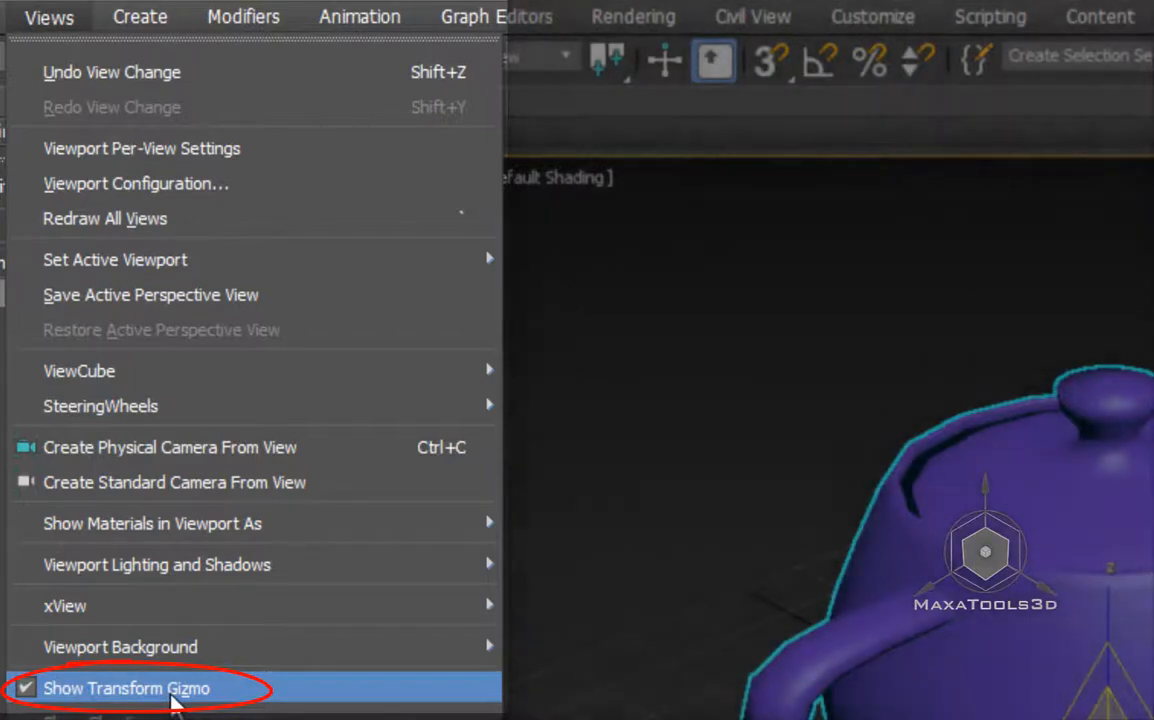
pyautogui.click(170, 690)
pyautogui.click(20, 22)
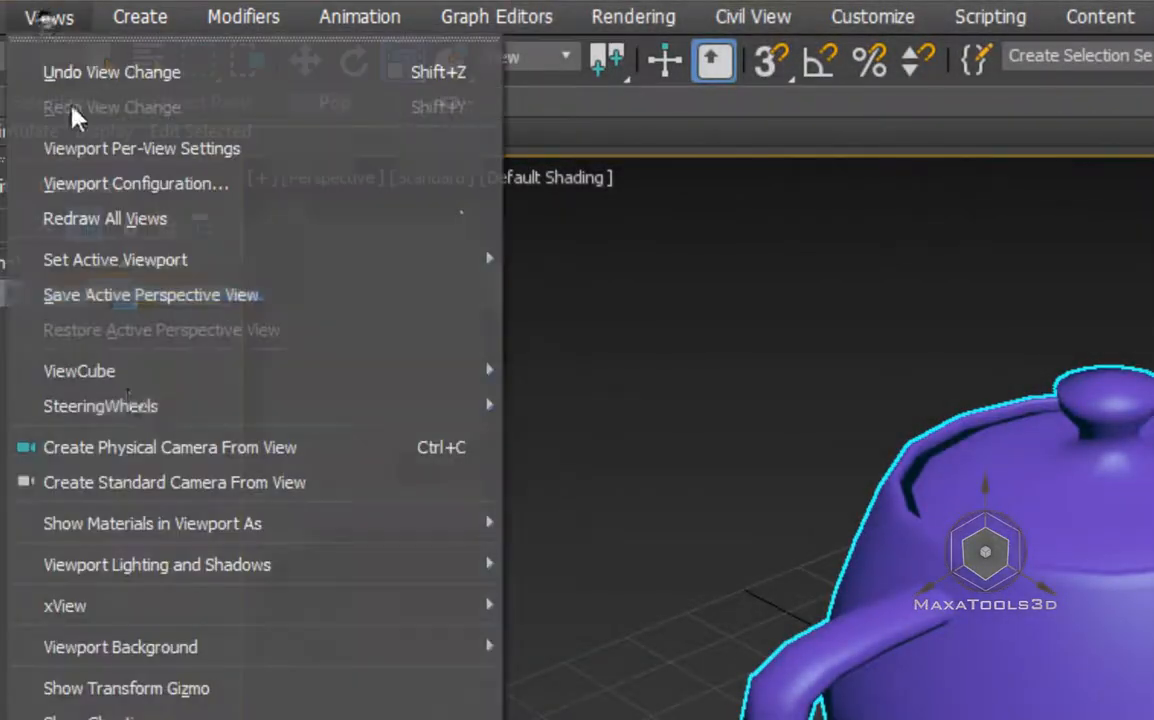
pyautogui.click(28, 692)
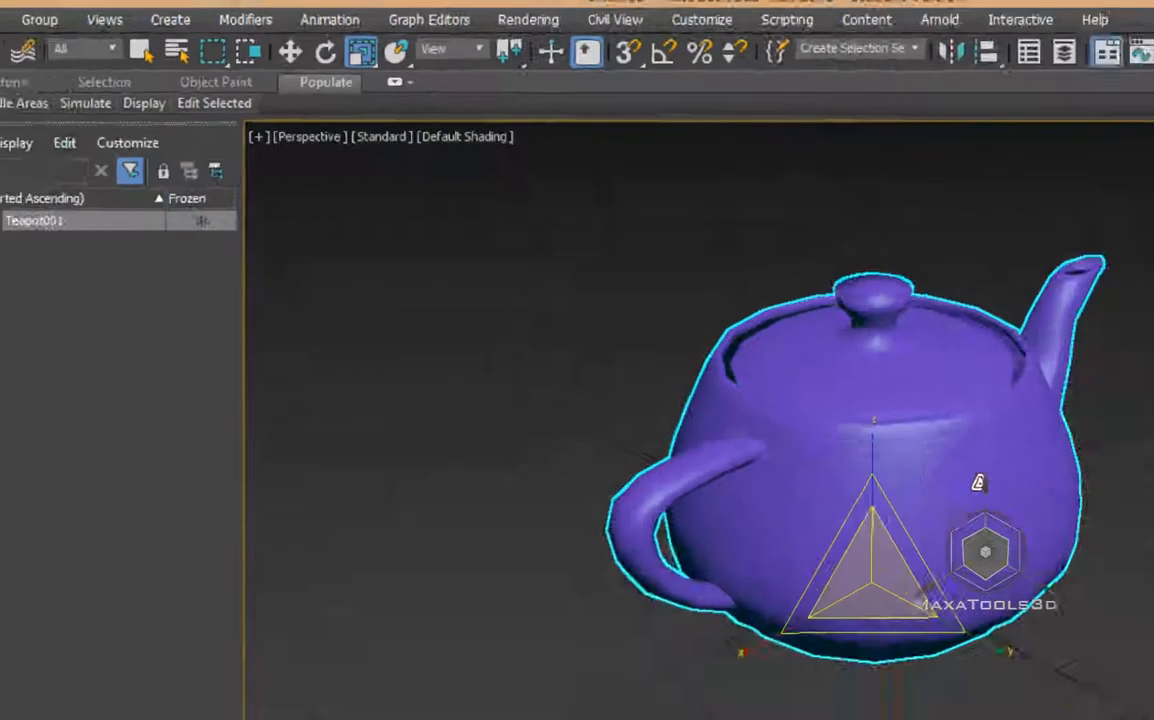
# - Try scaling the teapot along the Y, X and Z axes one at a time with the scale gizmo
pyautogui.moveTo(701, 328); pyautogui.dragTo(703, 388, button='middle')
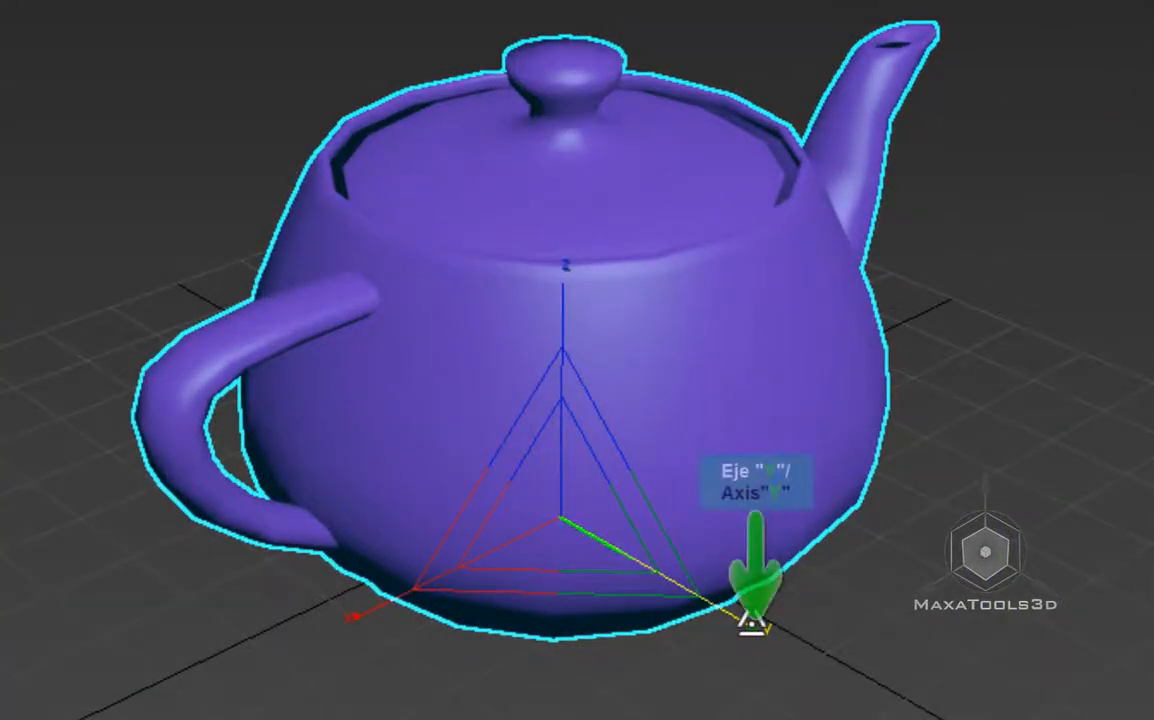
pyautogui.moveTo(752, 625); pyautogui.dragTo(825, 655)
pyautogui.moveTo(825, 655); pyautogui.dragTo(866, 684)
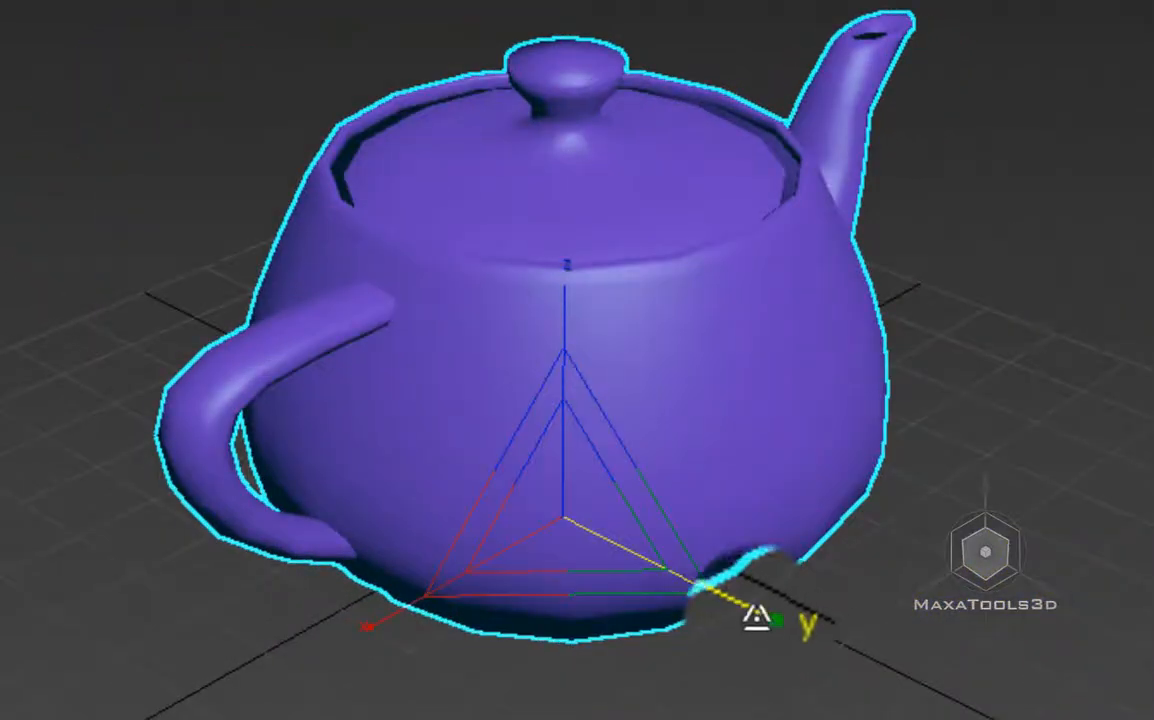
pyautogui.moveTo(760, 618); pyautogui.dragTo(1020, 680)
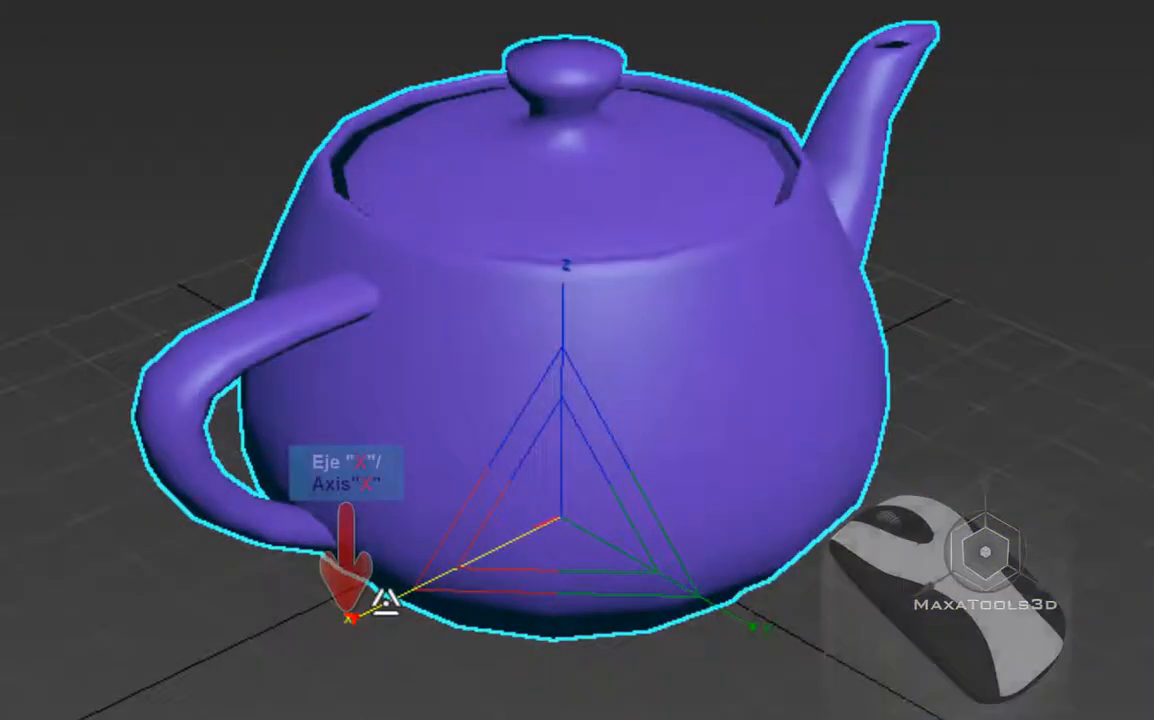
pyautogui.moveTo(374, 598); pyautogui.dragTo(373, 566)
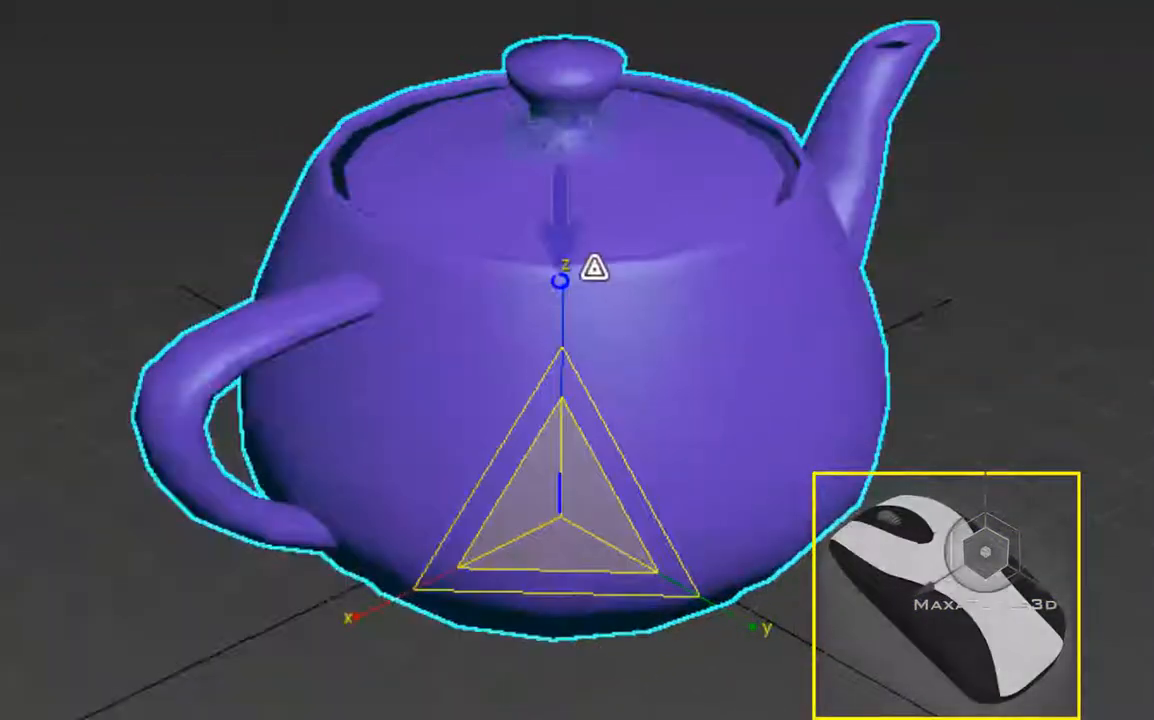
pyautogui.moveTo(556, 300); pyautogui.dragTo(546, 374)
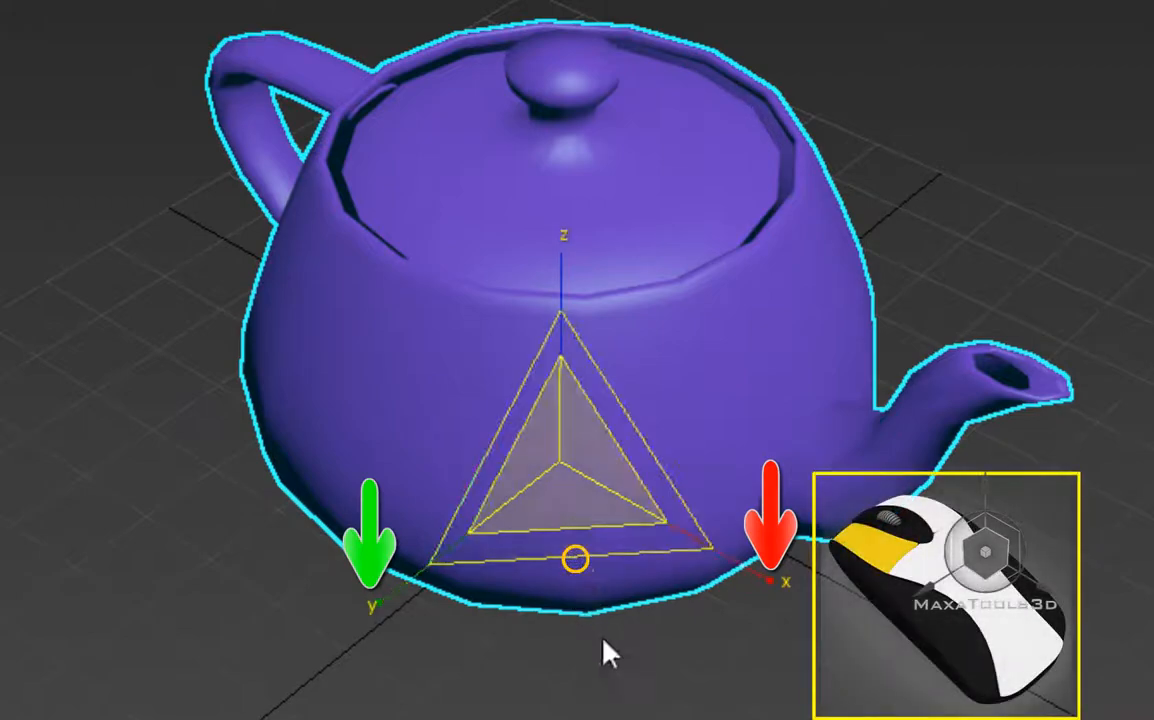
# - Try scaling the teapot on two axes at once, using the XY, XZ and YZ planes of the scale gizmo
pyautogui.moveTo(593, 560); pyautogui.dragTo(560, 648)
pyautogui.keyDown('alt'); pyautogui.moveTo(643, 641); pyautogui.dragTo(646, 588, button='middle'); pyautogui.keyUp('alt')
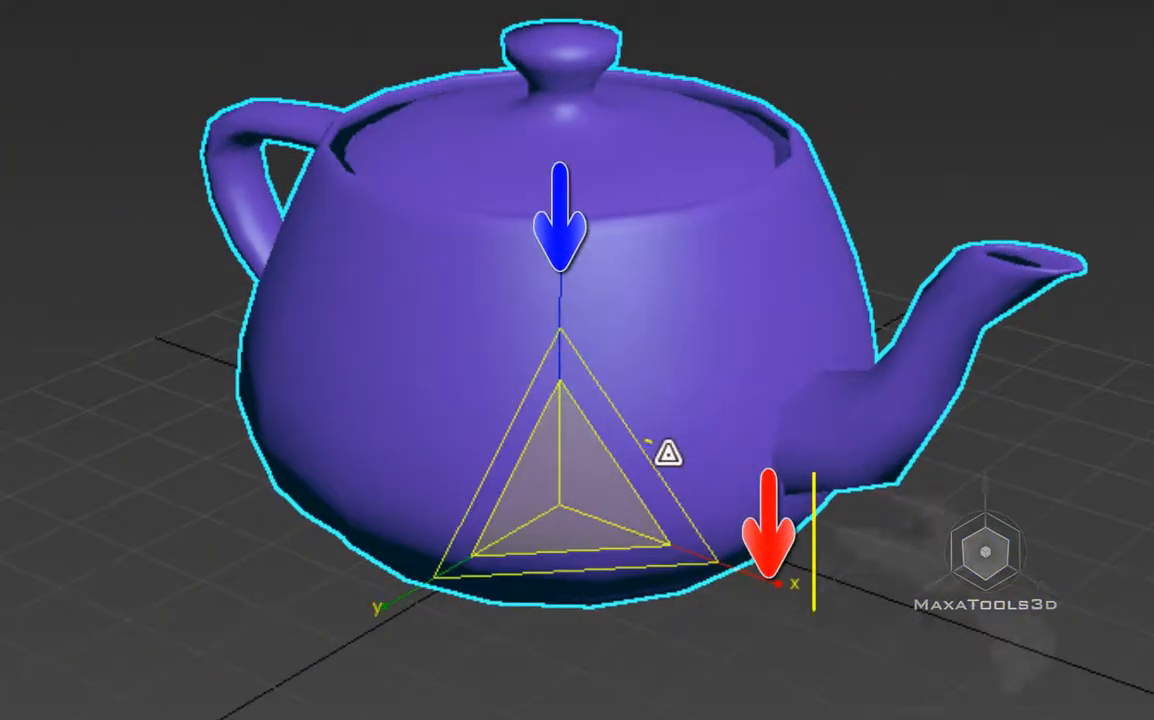
pyautogui.moveTo(645, 453)
pyautogui.mouseDown()
pyautogui.moveTo(673, 196)
pyautogui.moveTo(679, 466)
pyautogui.moveTo(665, 227)
pyautogui.moveTo(671, 440)
pyautogui.mouseUp()
pyautogui.moveTo(671, 440)
pyautogui.keyDown('alt'); pyautogui.mouseDown(button='middle')
pyautogui.moveTo(686, 440)
pyautogui.moveTo(414, 615)
pyautogui.moveTo(500, 545)
pyautogui.moveTo(698, 494)
pyautogui.moveTo(615, 500)
pyautogui.moveTo(474, 558)
pyautogui.moveTo(443, 586)
pyautogui.moveTo(631, 587)
pyautogui.moveTo(528, 592)
pyautogui.moveTo(631, 533)
pyautogui.mouseUp(button='middle'); pyautogui.keyUp('alt')
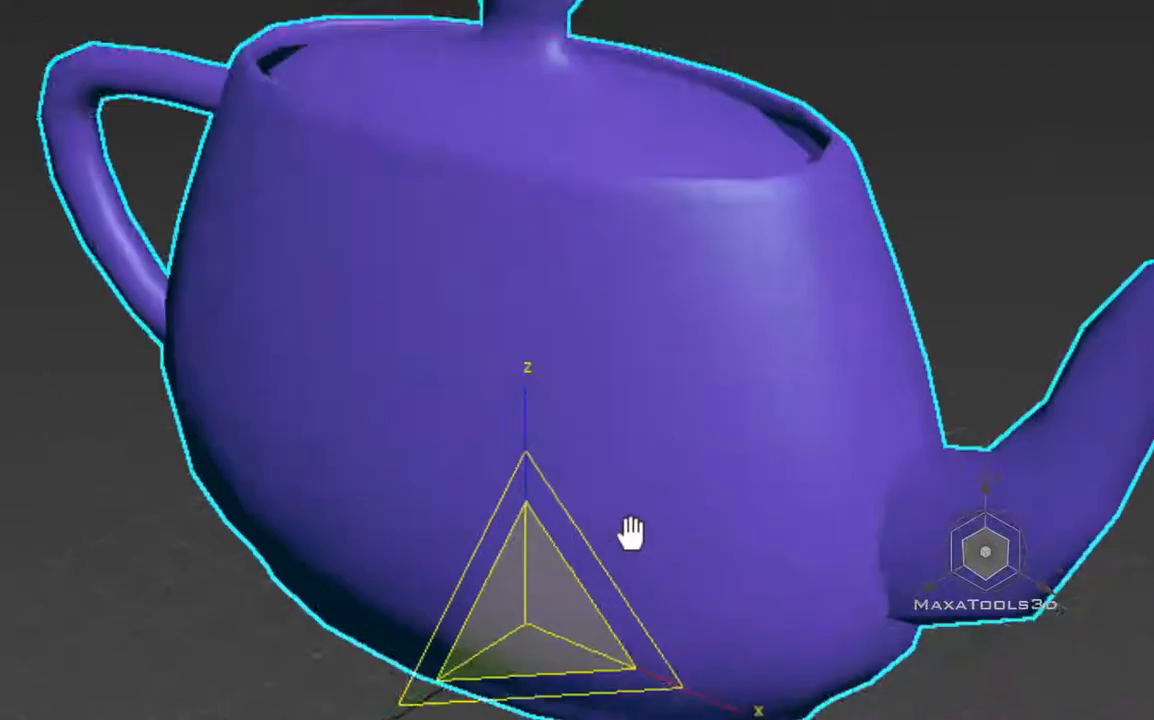
pyautogui.scroll(-4, 631, 533)
pyautogui.moveTo(675, 476); pyautogui.dragTo(560, 398, button='middle')
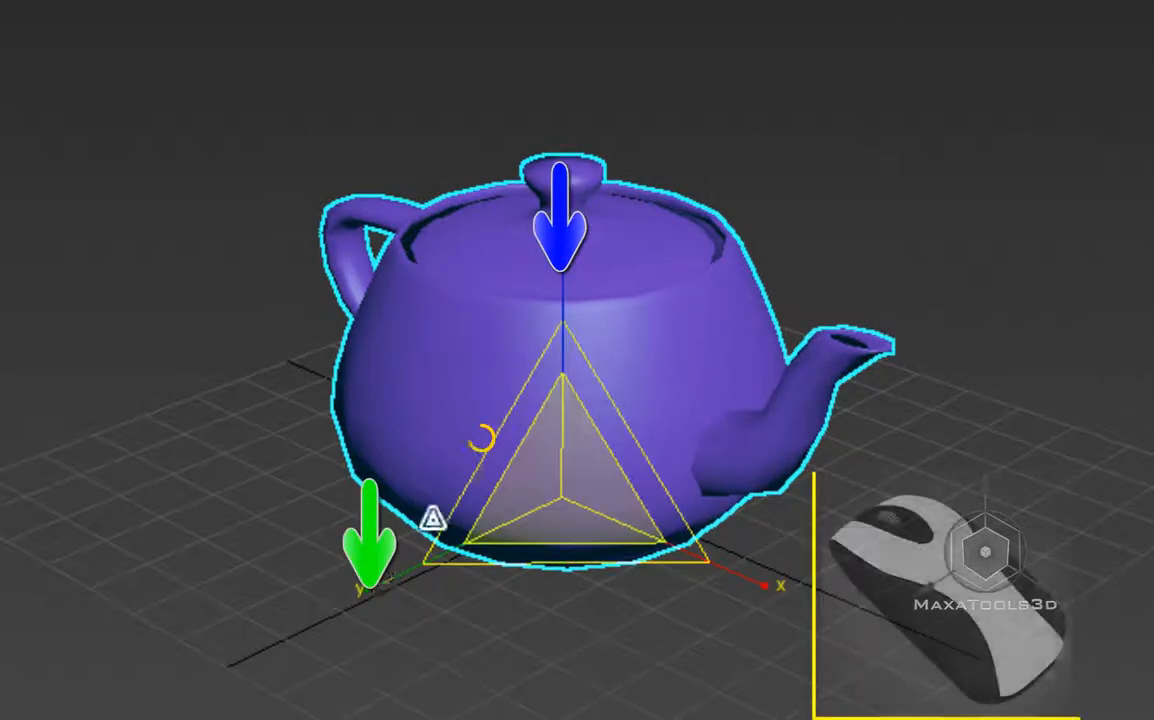
pyautogui.moveTo(477, 484); pyautogui.dragTo(361, 376)
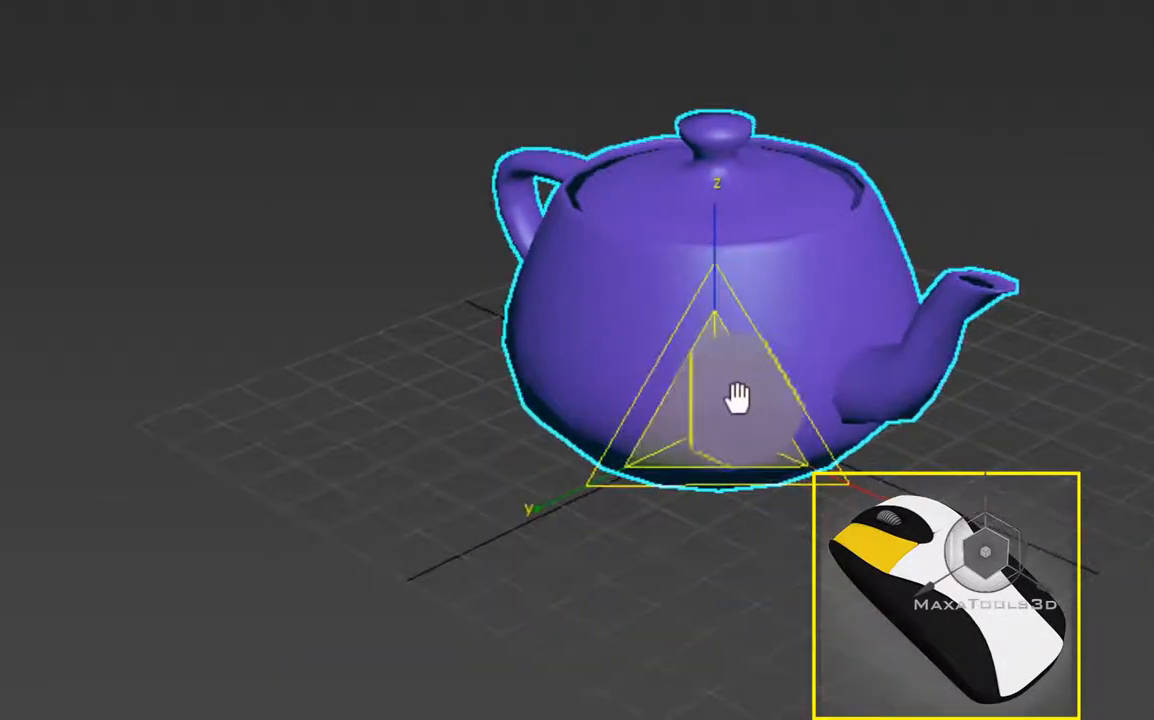
# - Scale the teapot uniformly on all three axes to about 121 percent with the centre of the scale gizmo
pyautogui.scroll(2, 790, 398)
pyautogui.keyDown('alt'); pyautogui.moveTo(812, 400); pyautogui.dragTo(551, 510, button='middle'); pyautogui.keyUp('alt')
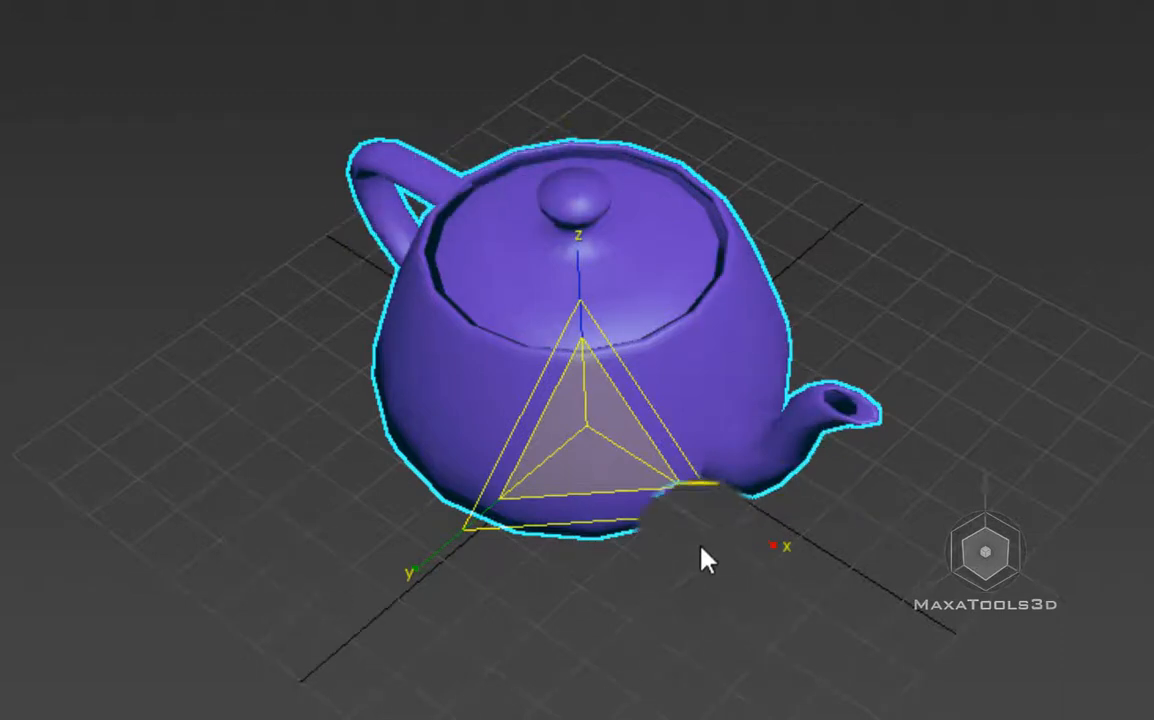
pyautogui.keyDown('alt'); pyautogui.moveTo(697, 538); pyautogui.dragTo(718, 512, button='middle'); pyautogui.keyUp('alt')
pyautogui.keyDown('alt'); pyautogui.moveTo(543, 467); pyautogui.dragTo(531, 485, button='middle'); pyautogui.keyUp('alt')
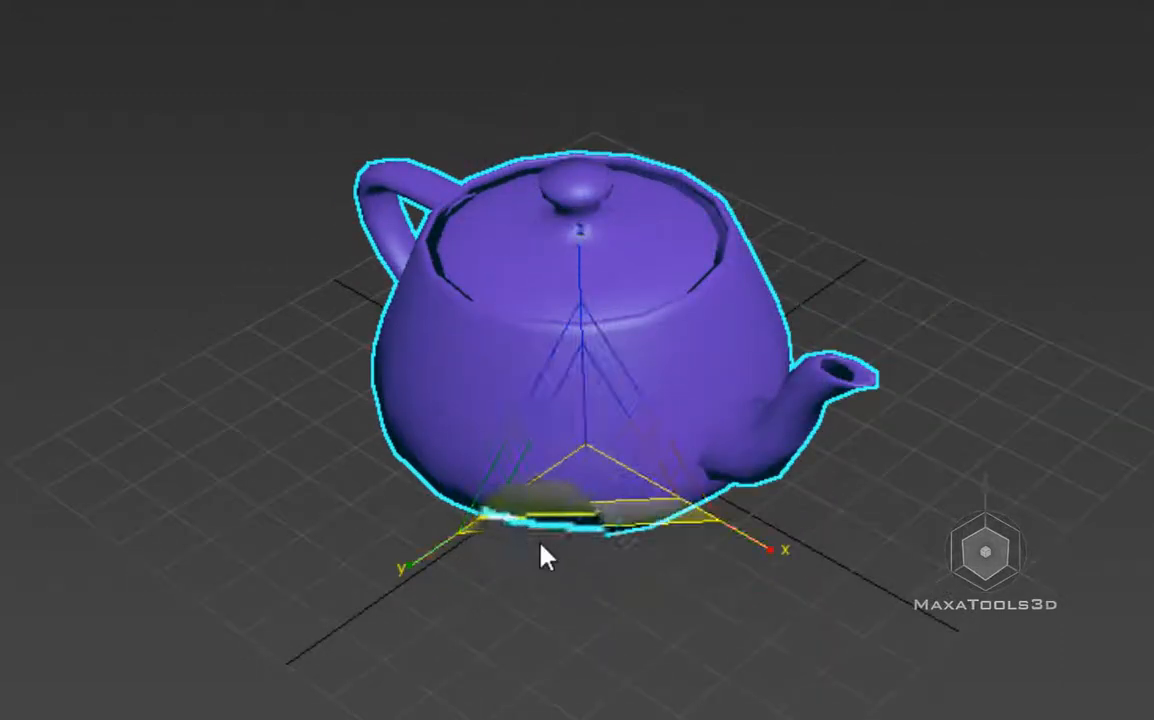
pyautogui.keyDown('alt'); pyautogui.moveTo(649, 620); pyautogui.dragTo(639, 584, button='middle'); pyautogui.keyUp('alt')
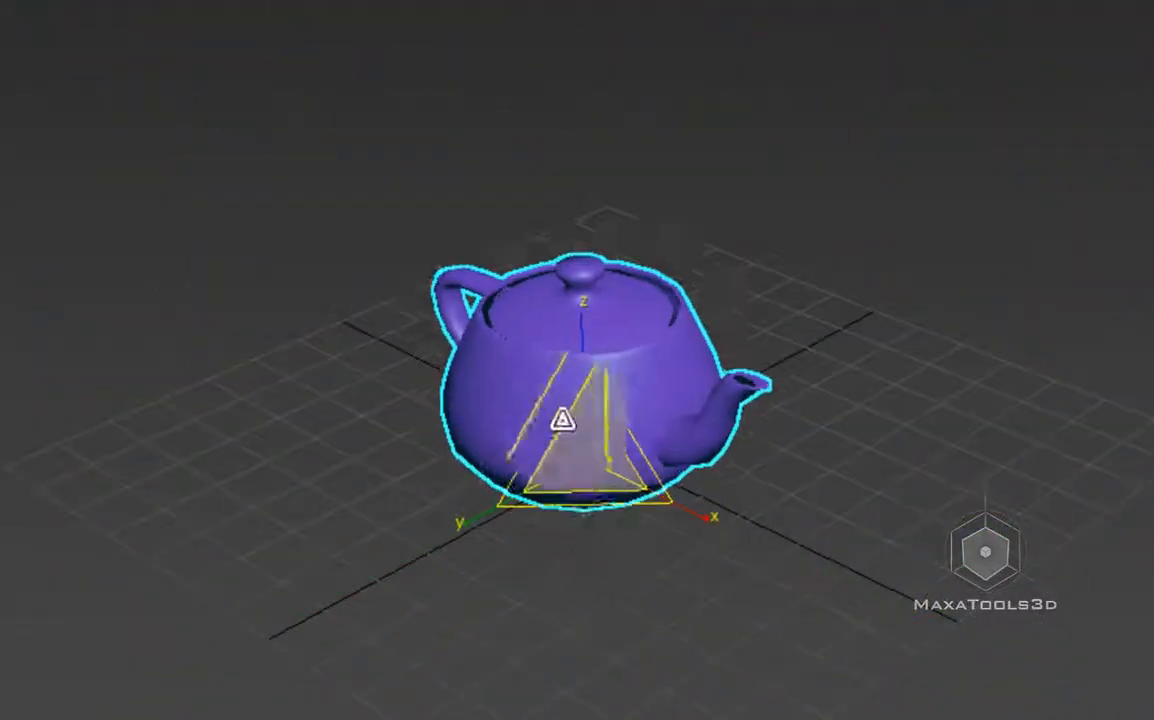
pyautogui.moveTo(562, 420); pyautogui.dragTo(569, 472)
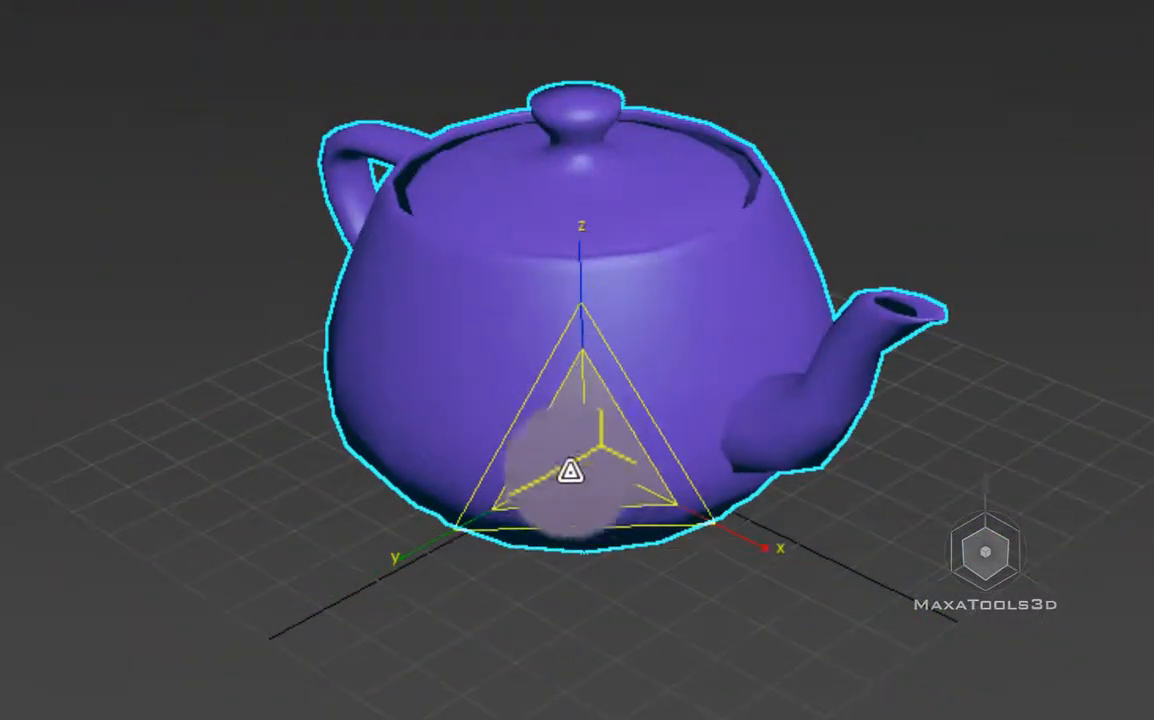
pyautogui.keyDown('alt'); pyautogui.moveTo(569, 472); pyautogui.dragTo(674, 461, button='middle'); pyautogui.keyUp('alt')
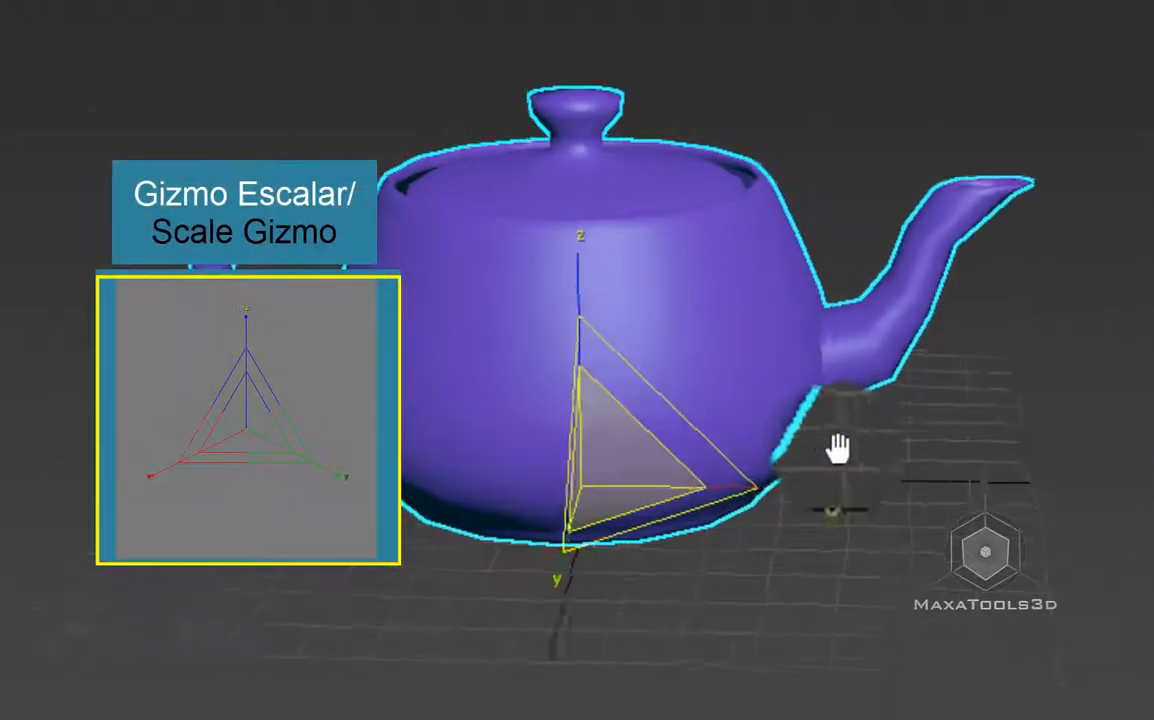
pyautogui.moveTo(535, 528)
pyautogui.keyDown('alt'); pyautogui.mouseDown(button='middle')
pyautogui.moveTo(775, 523)
pyautogui.moveTo(541, 528)
pyautogui.mouseUp(button='middle'); pyautogui.keyUp('alt')
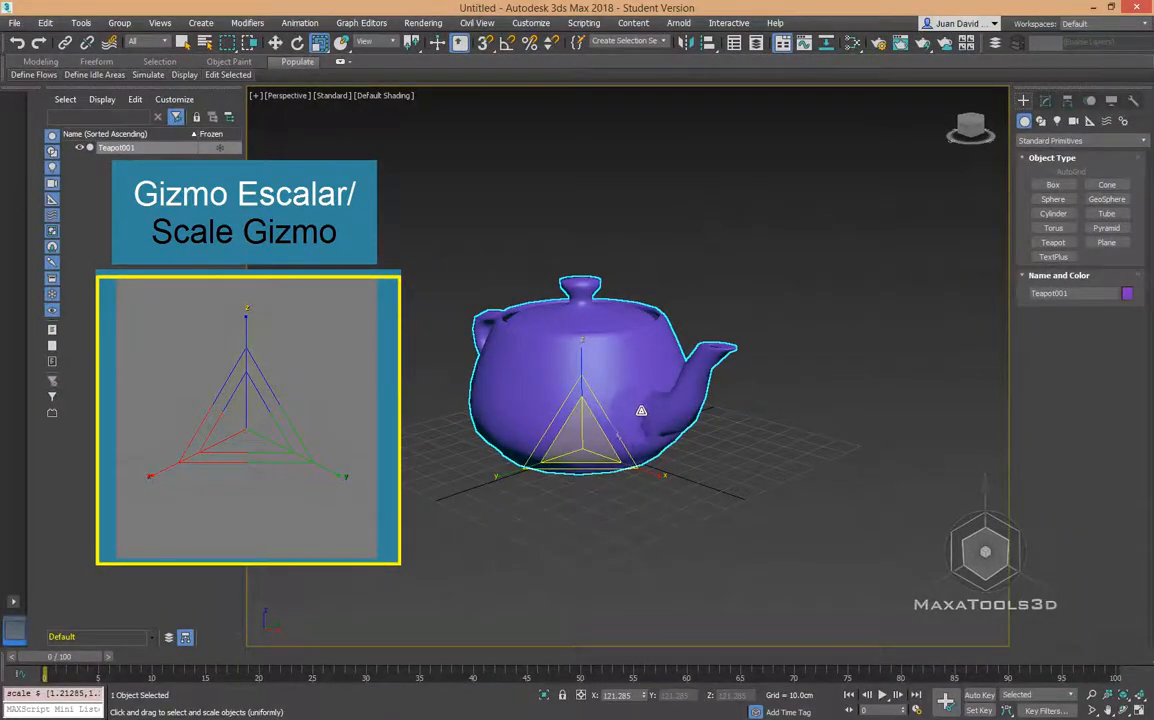
pyautogui.keyDown('alt'); pyautogui.moveTo(564, 401); pyautogui.dragTo(577, 431, button='middle'); pyautogui.keyUp('alt')
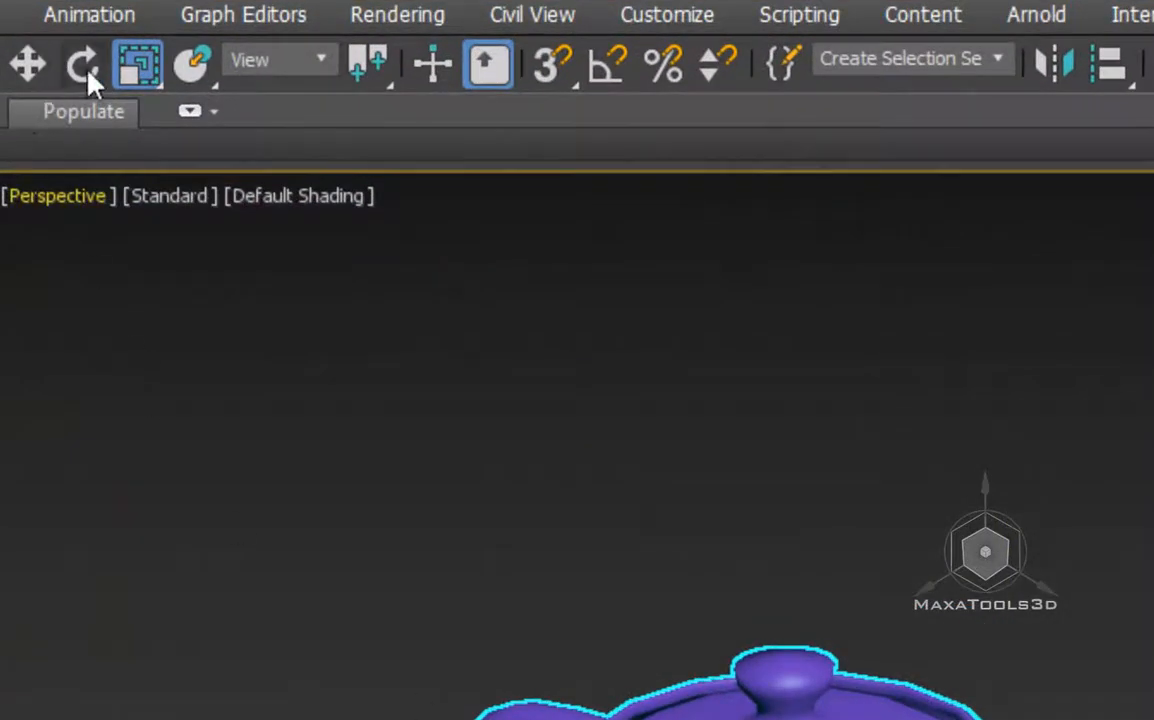
# - Open Scale Transform Type-In and scale the teapot per axis to about X 205, Y 267 and Z 173 percent
pyautogui.press('F12')
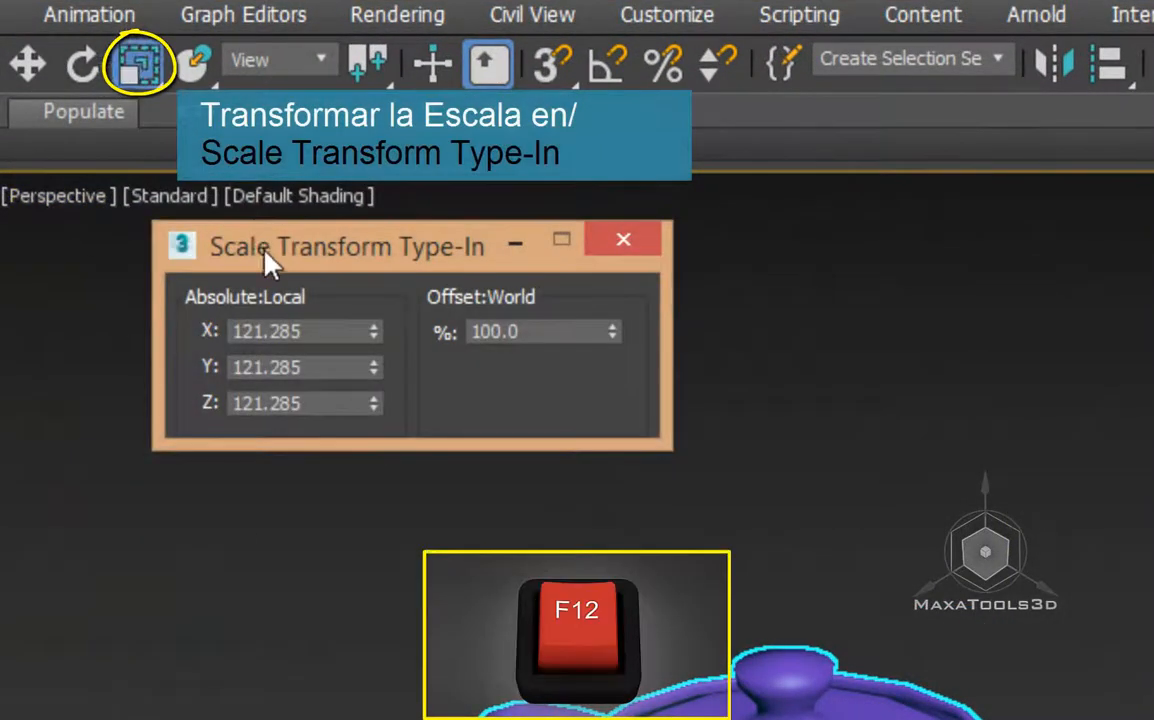
pyautogui.moveTo(266, 252); pyautogui.dragTo(613, 247)
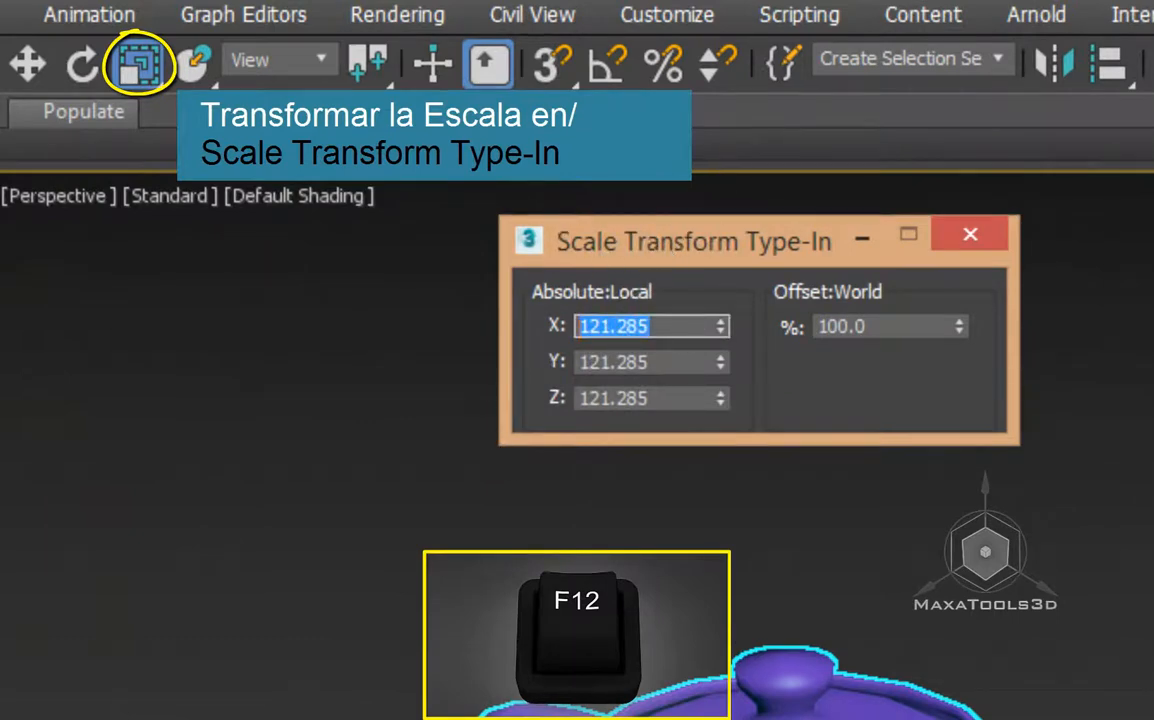
pyautogui.moveTo(850, 718); pyautogui.dragTo(960, 718)
pyautogui.moveTo(800, 718); pyautogui.dragTo(880, 718)
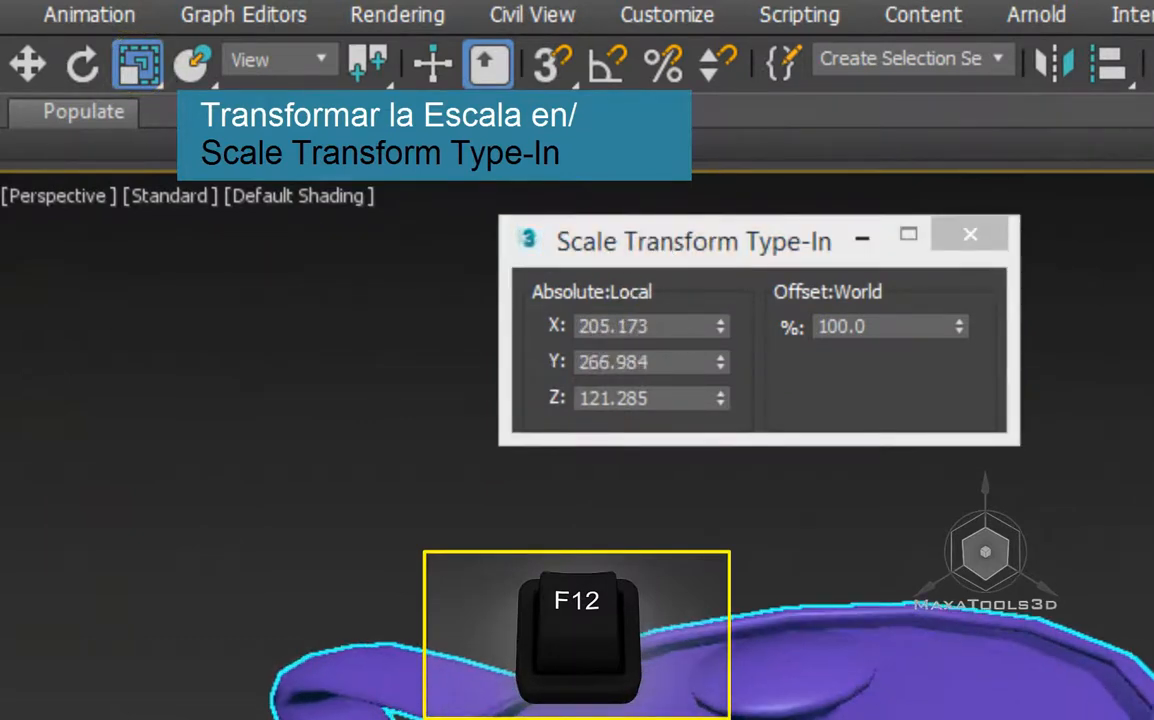
pyautogui.moveTo(742, 718); pyautogui.dragTo(742, 677)
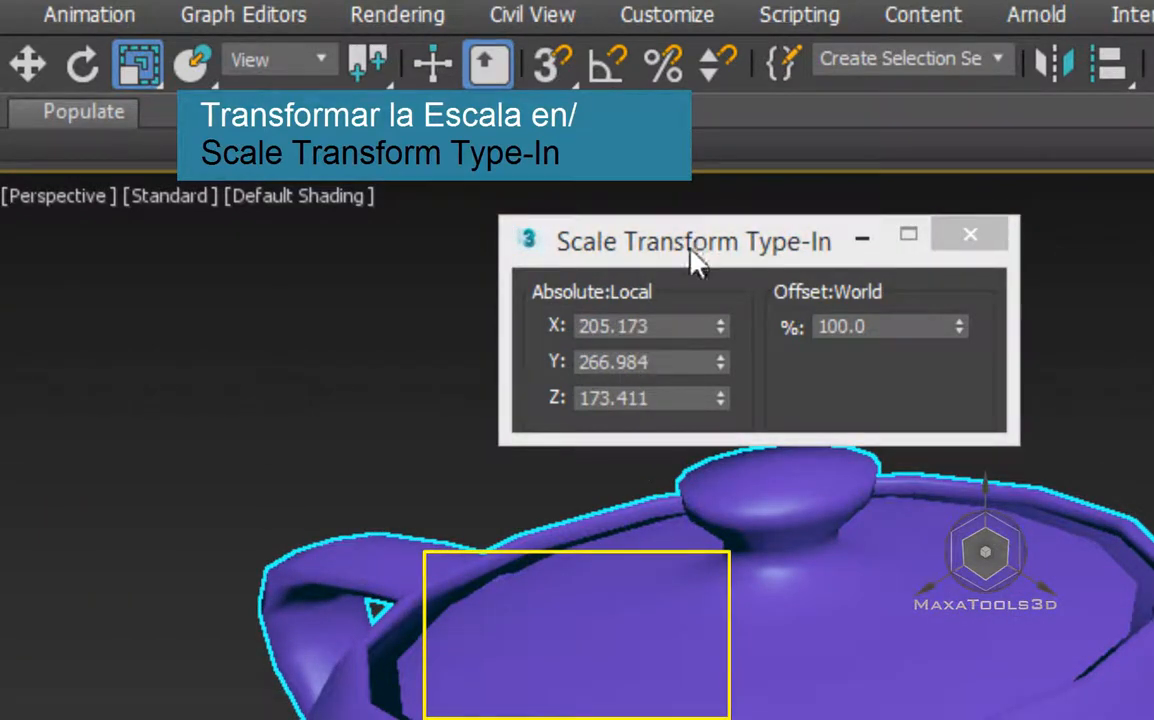
# - Reset the teapot's X, Y and Z scale to 100 percent each in Scale Transform Type-In
pyautogui.moveTo(697, 258); pyautogui.dragTo(183, 258)
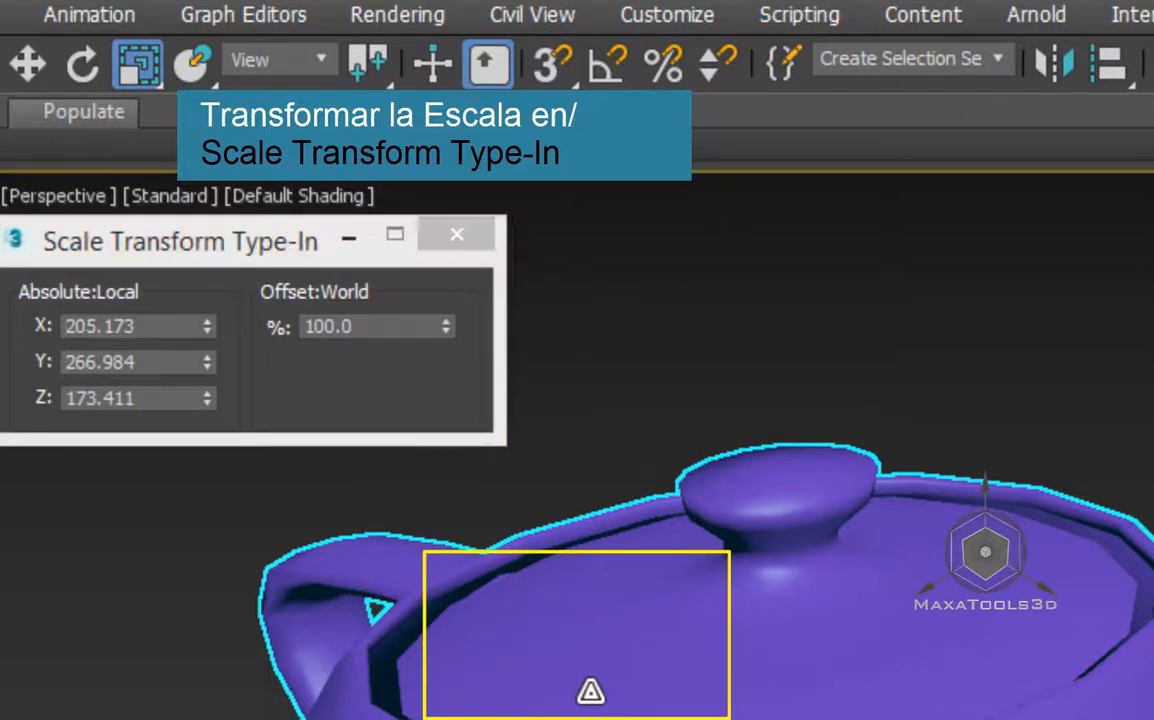
pyautogui.moveTo(590, 692); pyautogui.dragTo(480, 690, button='middle')
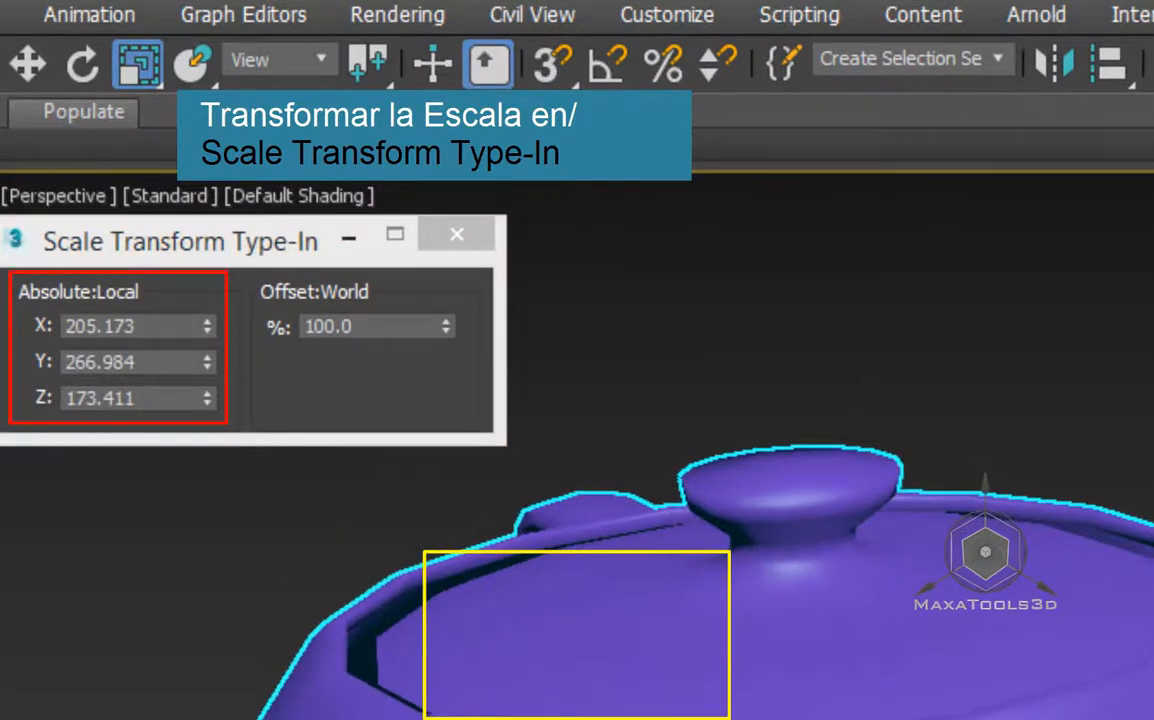
pyautogui.doubleClick(135, 328)
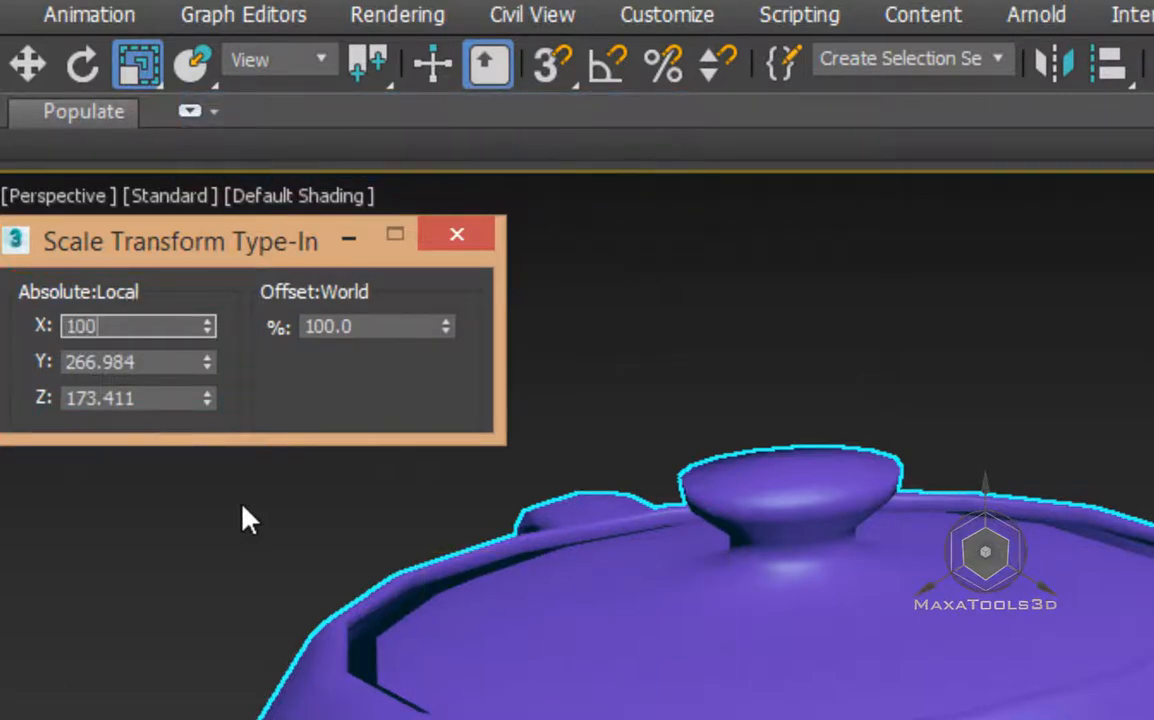
pyautogui.press('Tab')
pyautogui.write('100')
pyautogui.press('Tab')
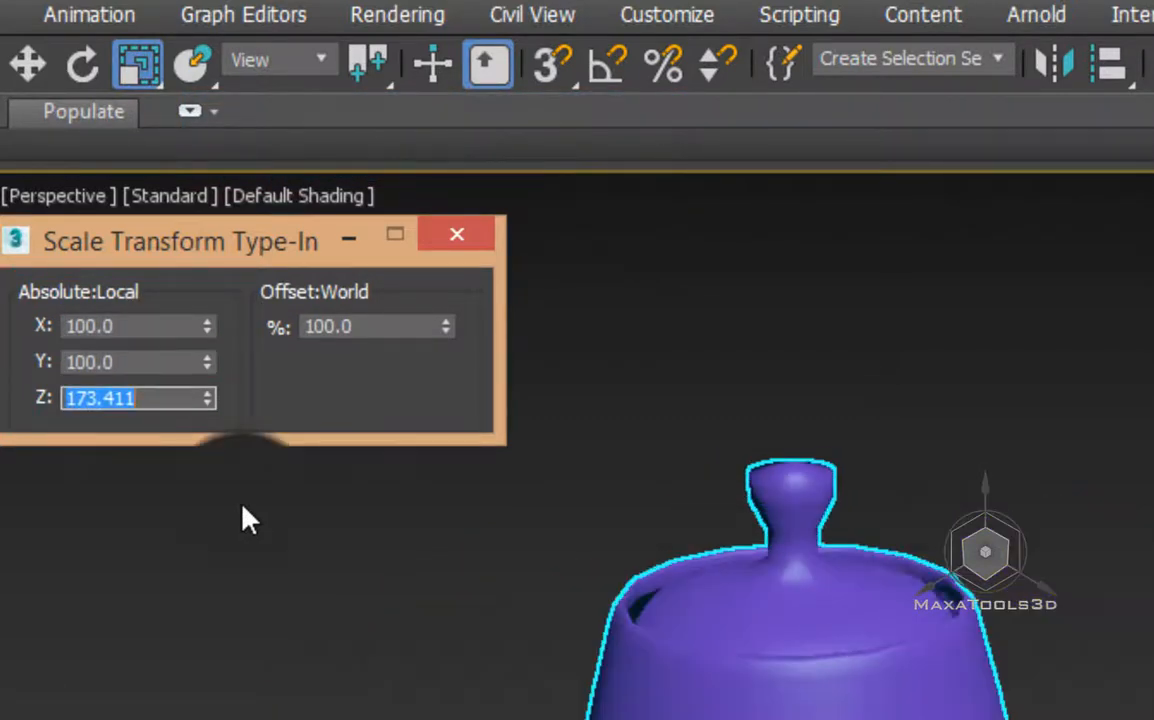
pyautogui.write('100')
pyautogui.press('Return')
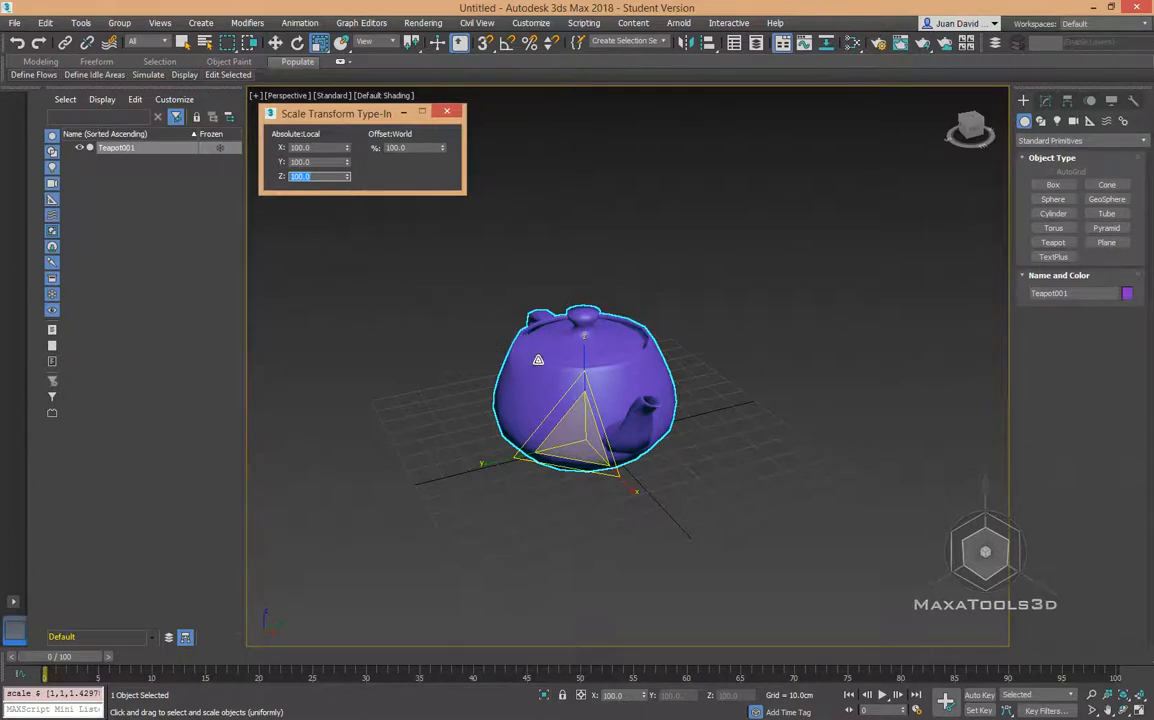
# - Try stretching the teapot with the scale gizmo to about 204 percent in Y and 282 percent in Z
pyautogui.keyDown('alt'); pyautogui.moveTo(538, 328); pyautogui.dragTo(577, 337, button='middle'); pyautogui.keyUp('alt')
pyautogui.moveTo(587, 337); pyautogui.dragTo(577, 253)
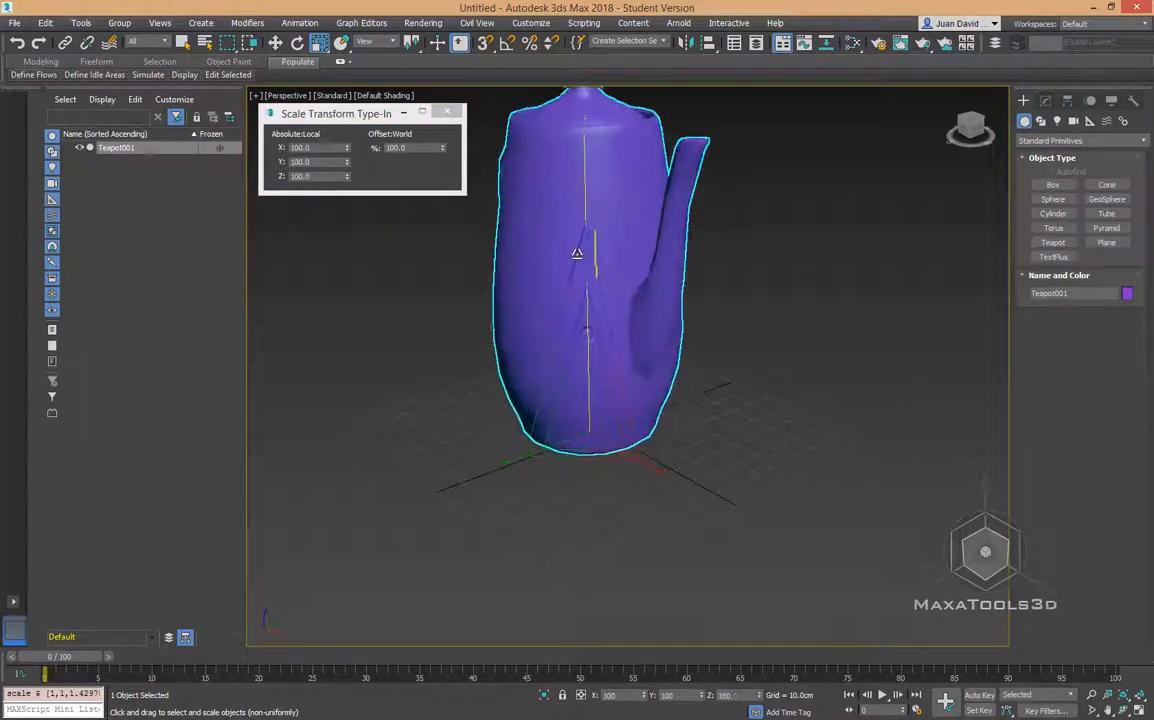
pyautogui.moveTo(515, 458); pyautogui.dragTo(562, 457)
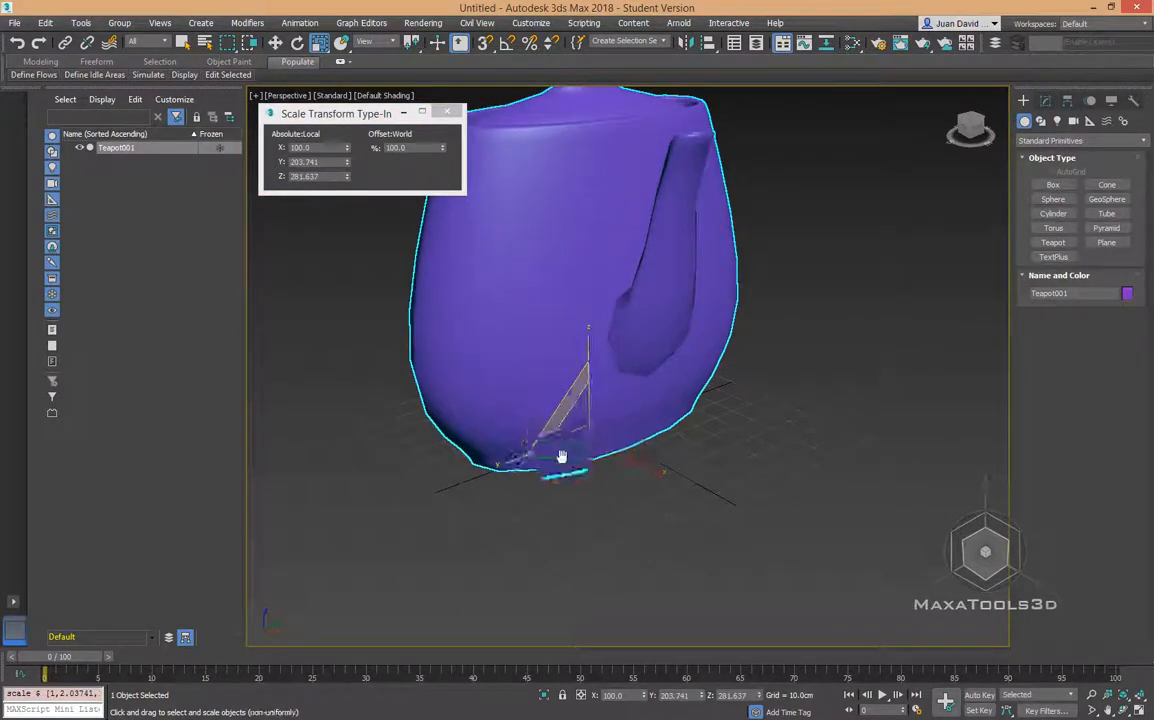
pyautogui.keyDown('alt'); pyautogui.moveTo(562, 457); pyautogui.dragTo(600, 535, button='middle'); pyautogui.keyUp('alt')
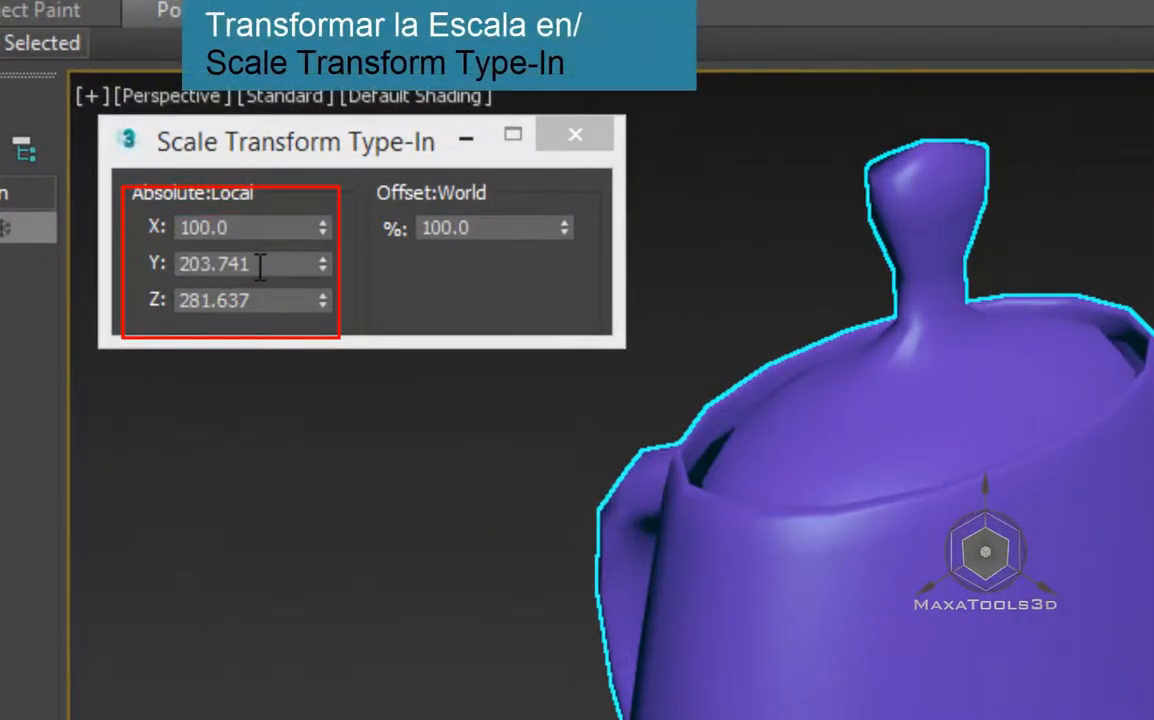
# - Set the teapot's Y scale to 100 percent in Scale Transform Type-In and select the X value in the coordinate display
pyautogui.doubleClick(260, 265)
pyautogui.write('100')
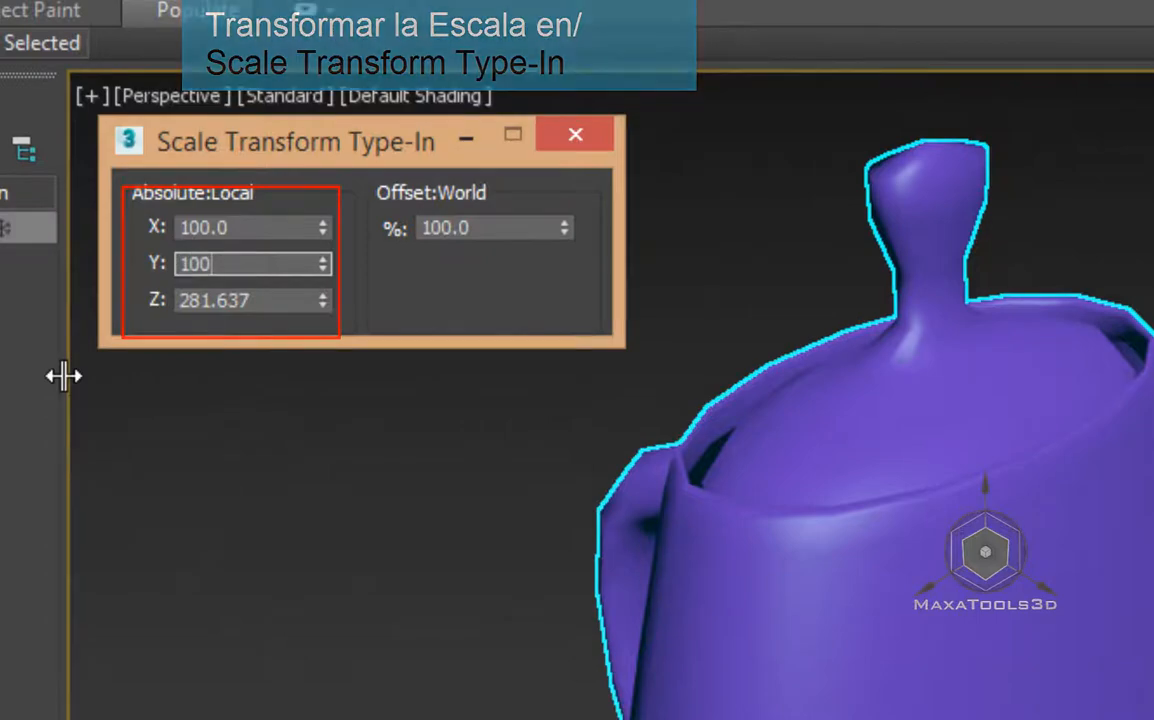
pyautogui.press('Tab')
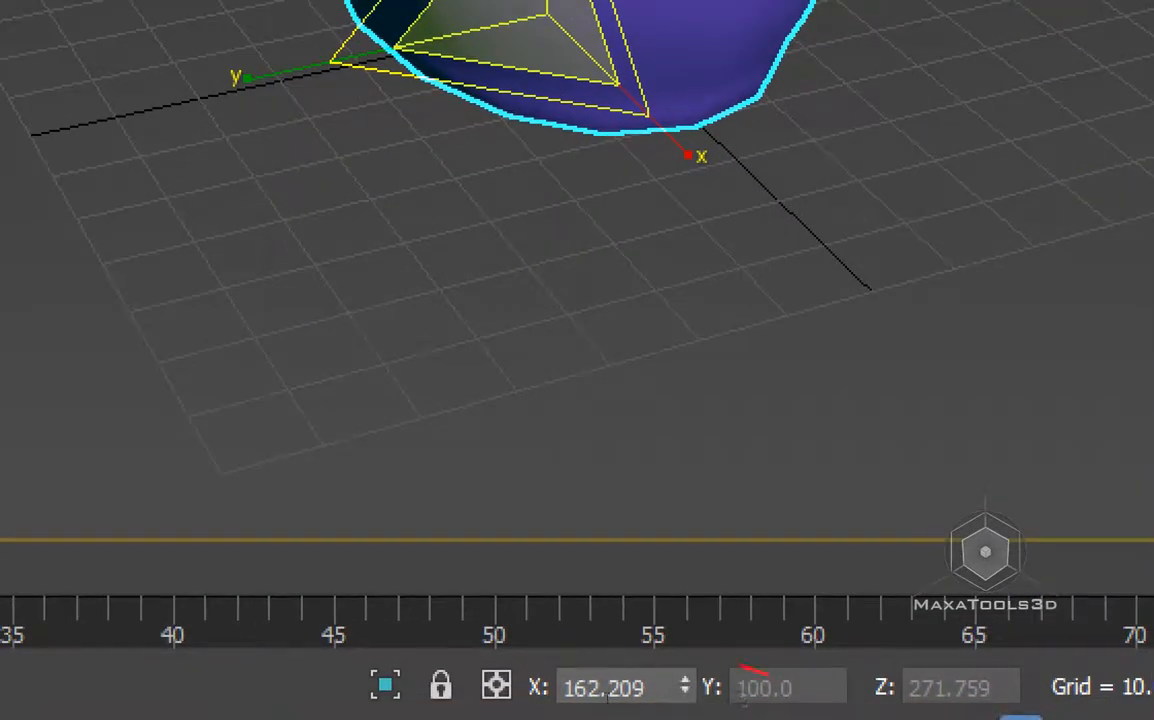
pyautogui.moveTo(638, 697); pyautogui.dragTo(609, 695)
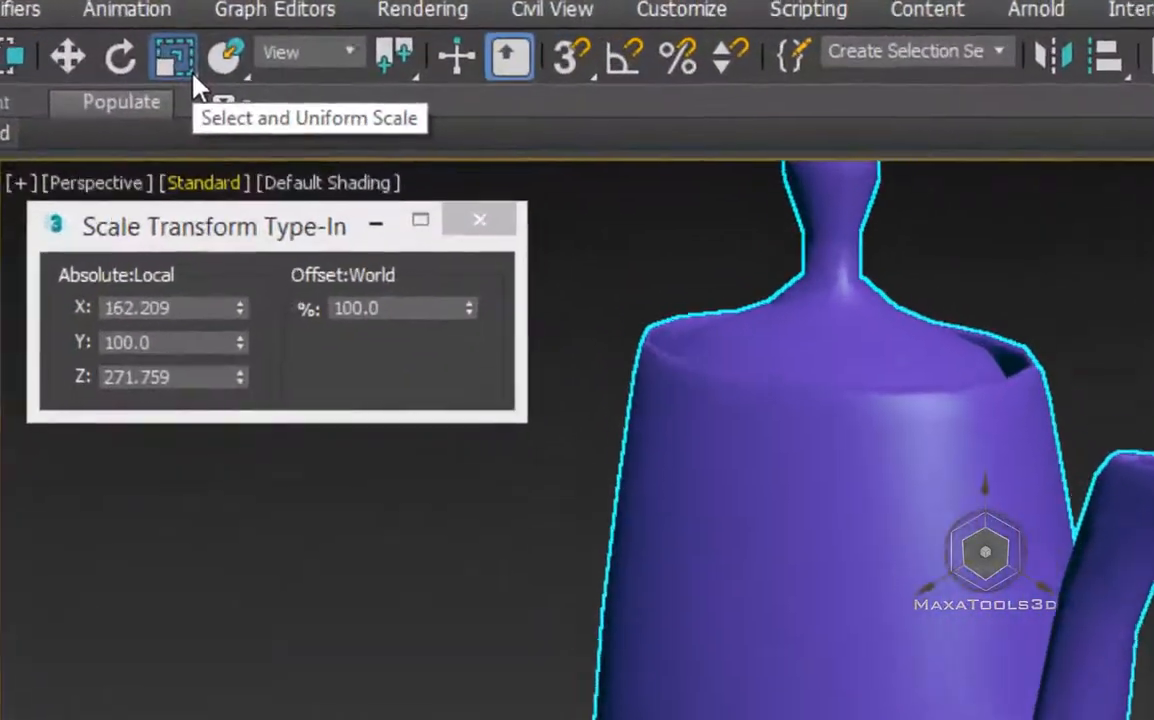
# - Try the Select and Non-uniform Scale and Select and Squash modes, and return to Select and Uniform Scale
pyautogui.click(192, 76)
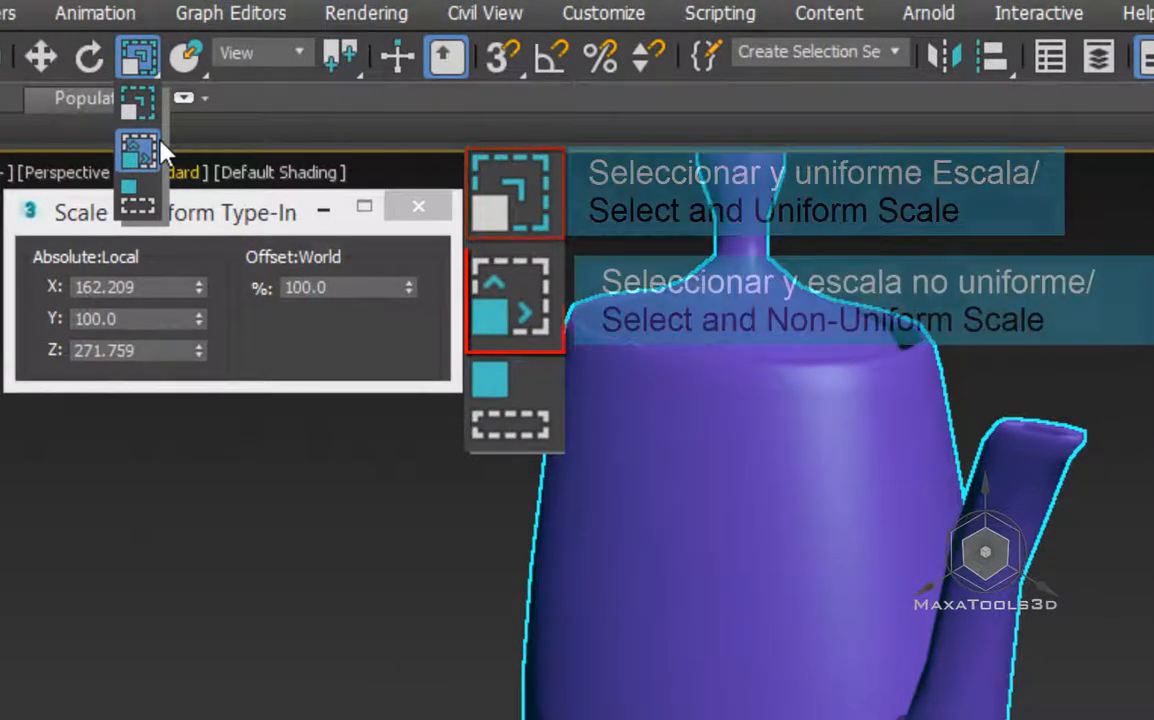
pyautogui.click(156, 146)
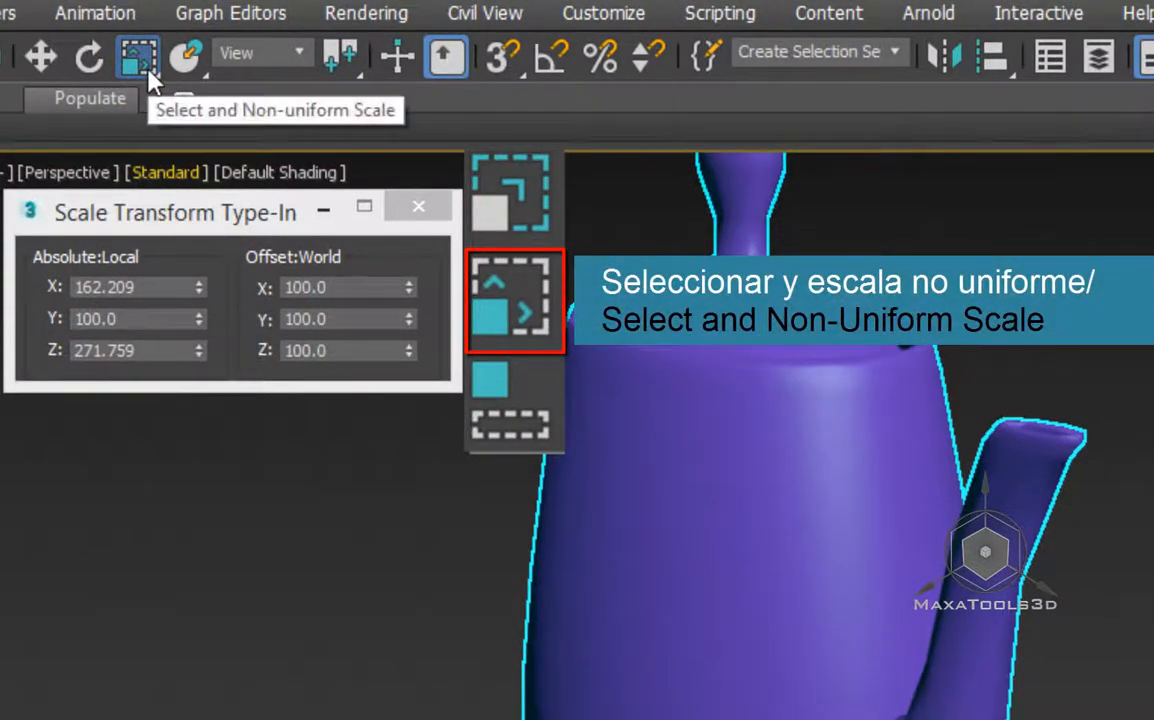
pyautogui.moveTo(148, 72); pyautogui.dragTo(130, 195)
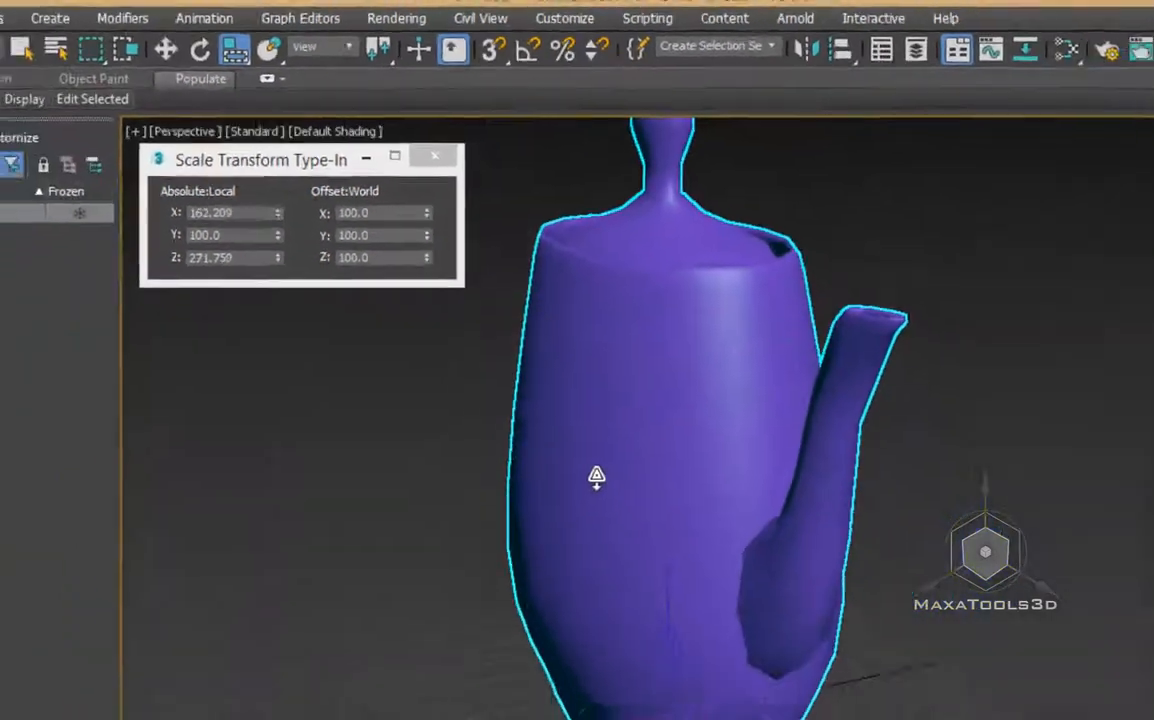
pyautogui.moveTo(652, 659); pyautogui.dragTo(623, 635)
pyautogui.moveTo(540, 307); pyautogui.dragTo(366, 95)
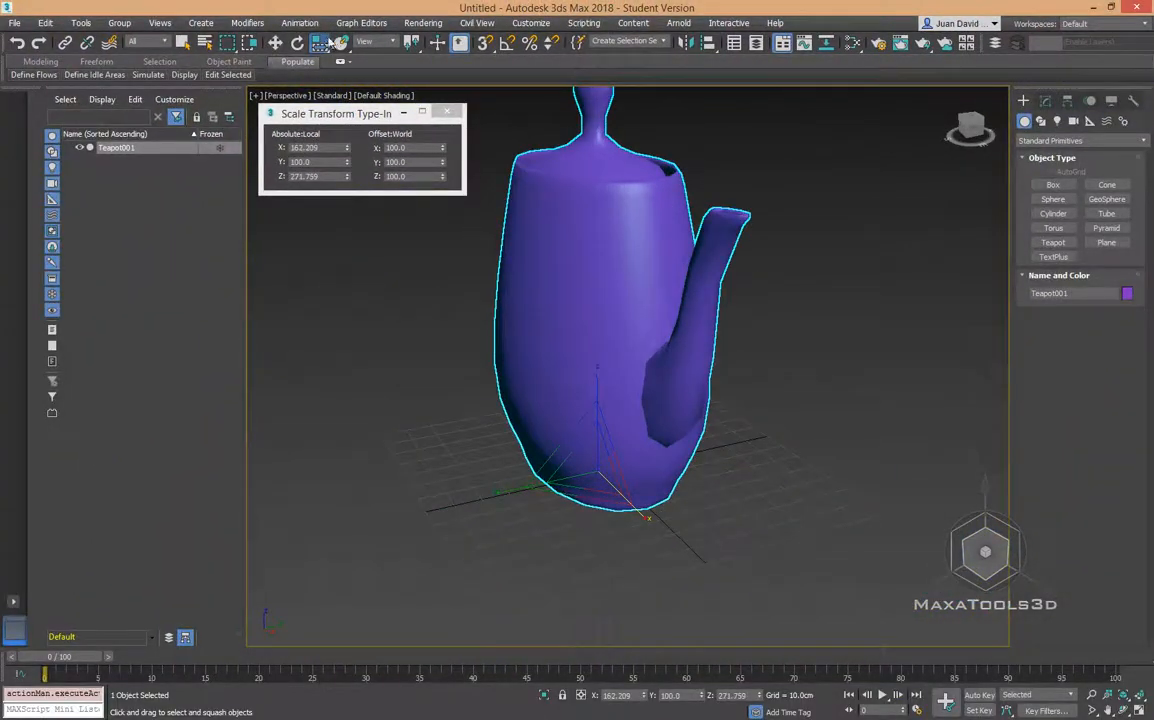
pyautogui.moveTo(639, 299); pyautogui.dragTo(640, 335, button='middle')
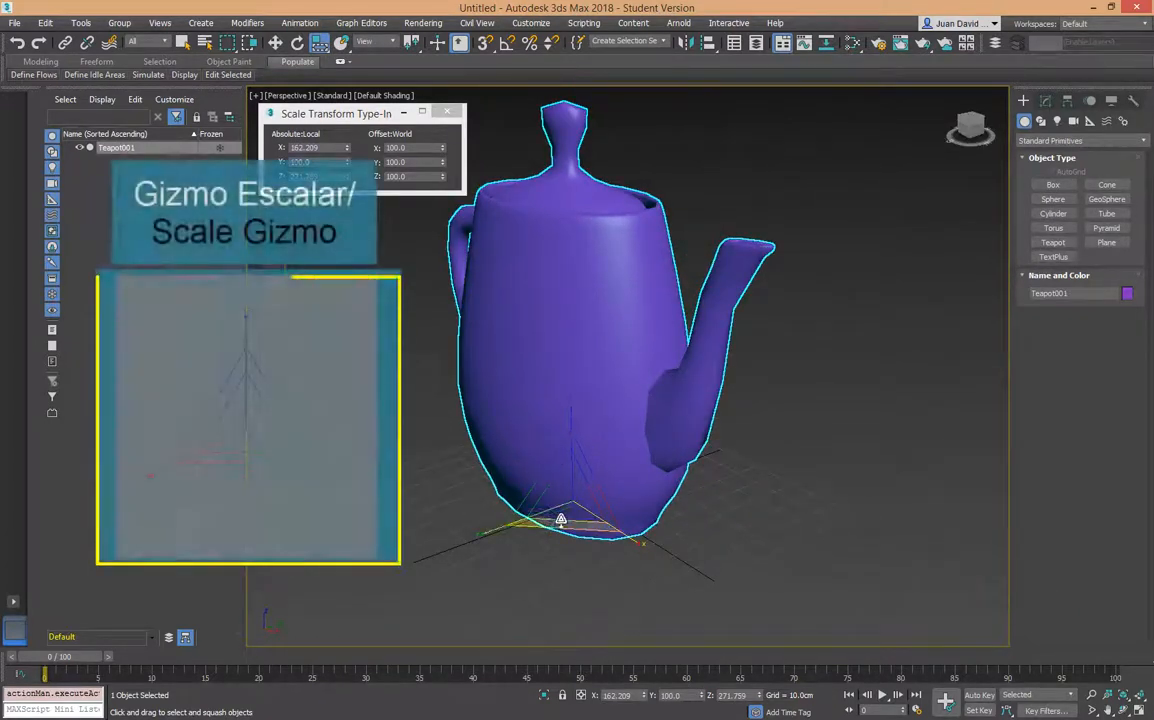
pyautogui.keyDown('alt'); pyautogui.moveTo(560, 520); pyautogui.dragTo(575, 520, button='middle'); pyautogui.keyUp('alt')
pyautogui.click(322, 47)
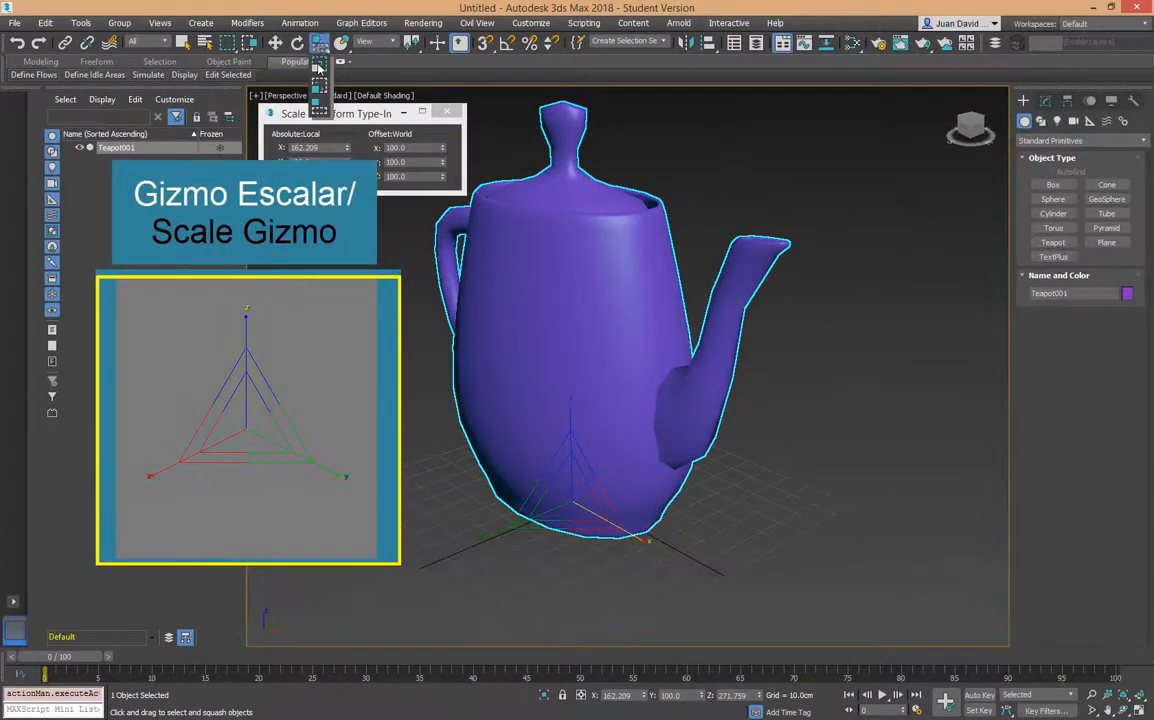
pyautogui.click(326, 86)
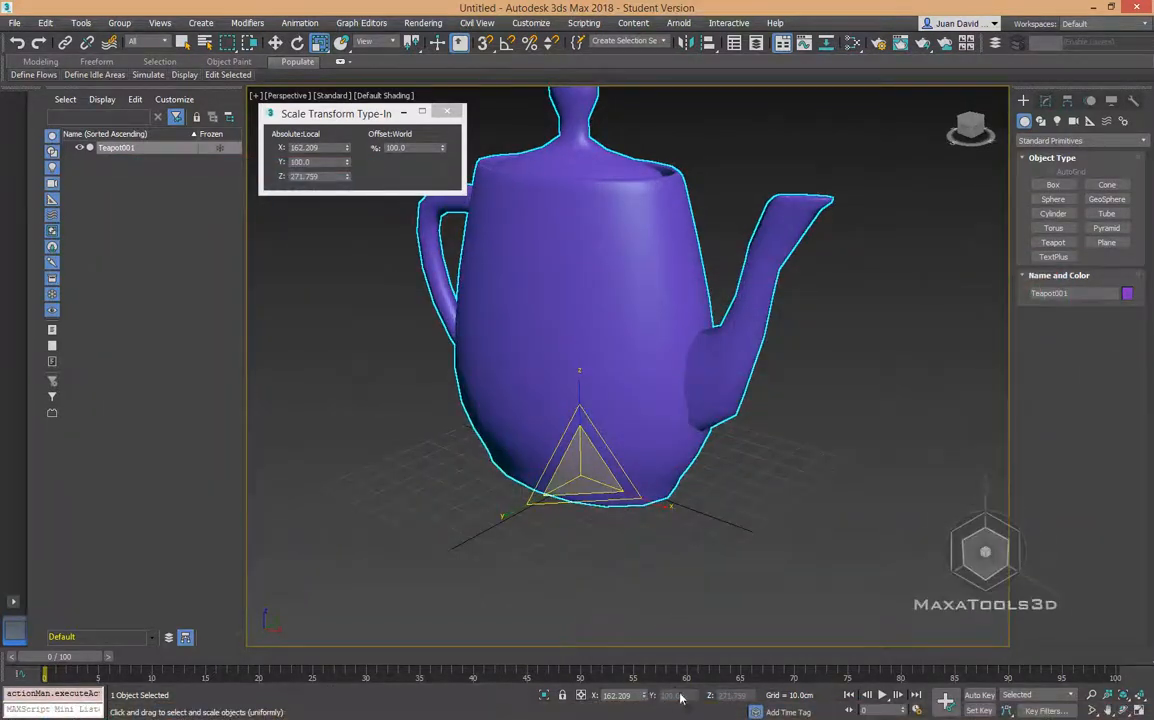
# - Activate Select and Non-uniform Scale and check that X, Y and Z can each be edited in the coordinate display
pyautogui.click(321, 43)
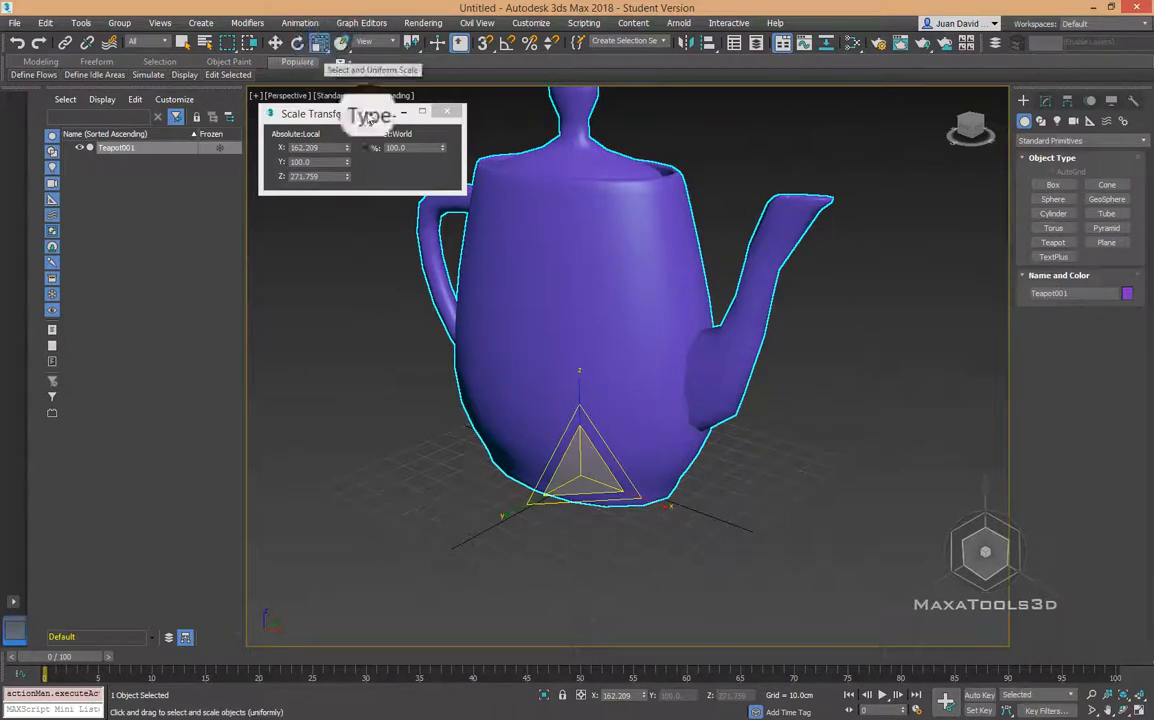
pyautogui.doubleClick(616, 695)
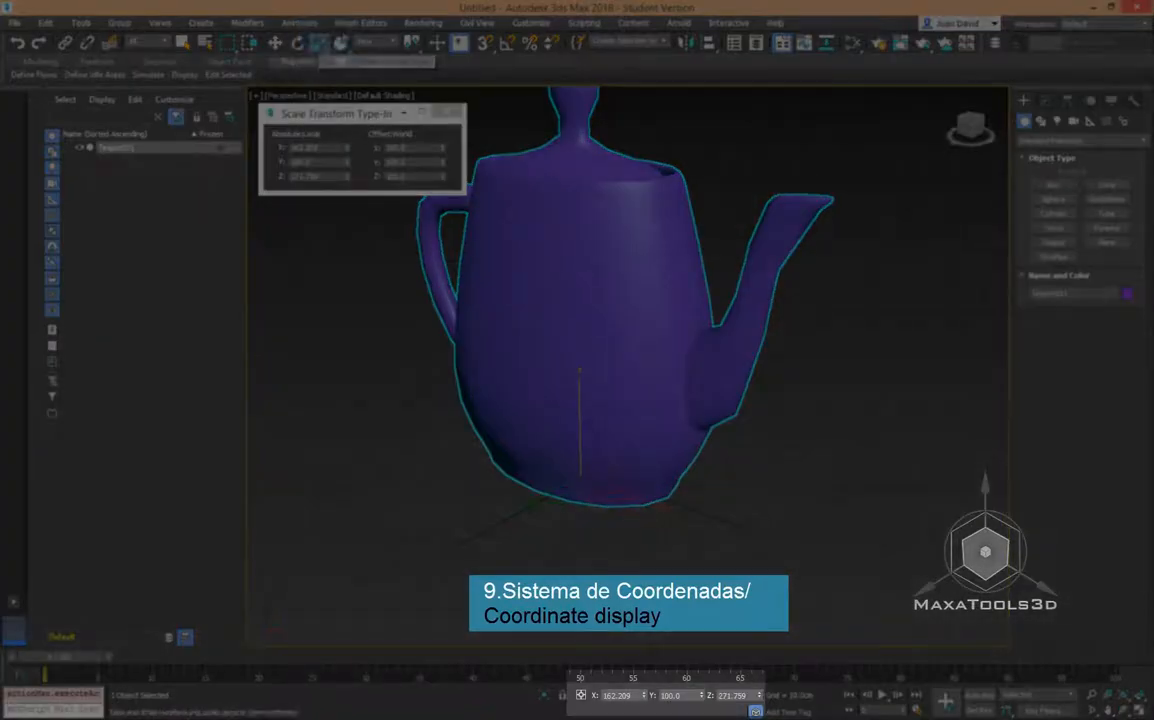
pyautogui.doubleClick(682, 693)
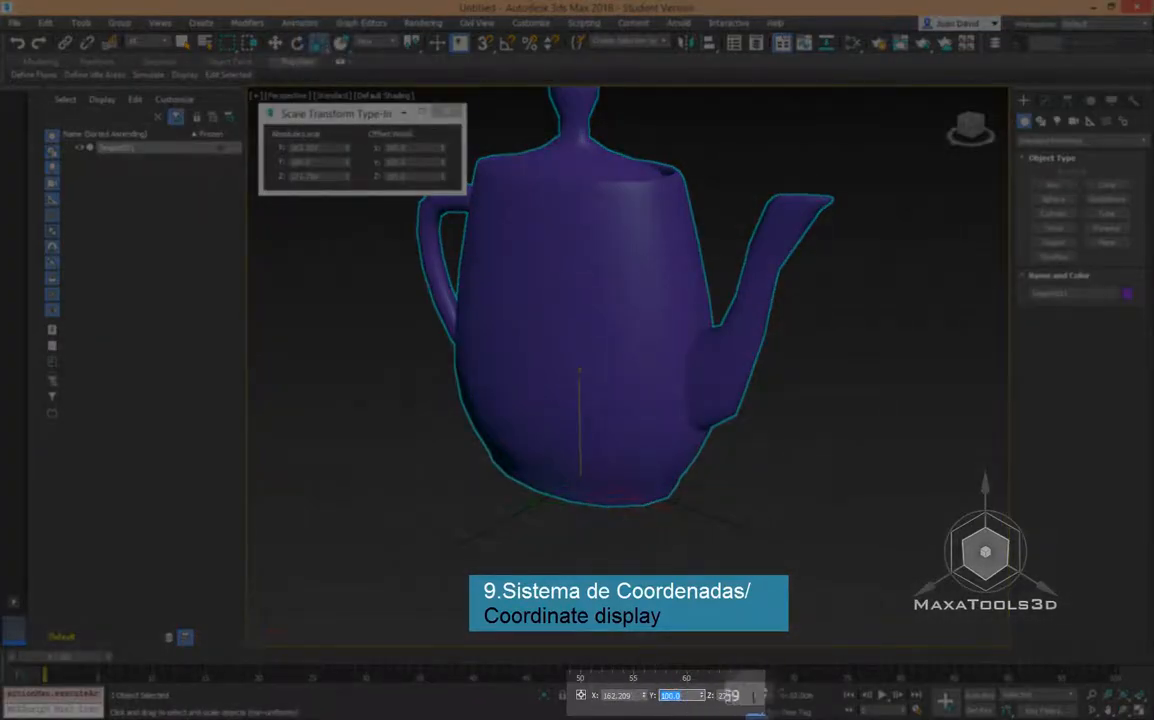
pyautogui.doubleClick(733, 695)
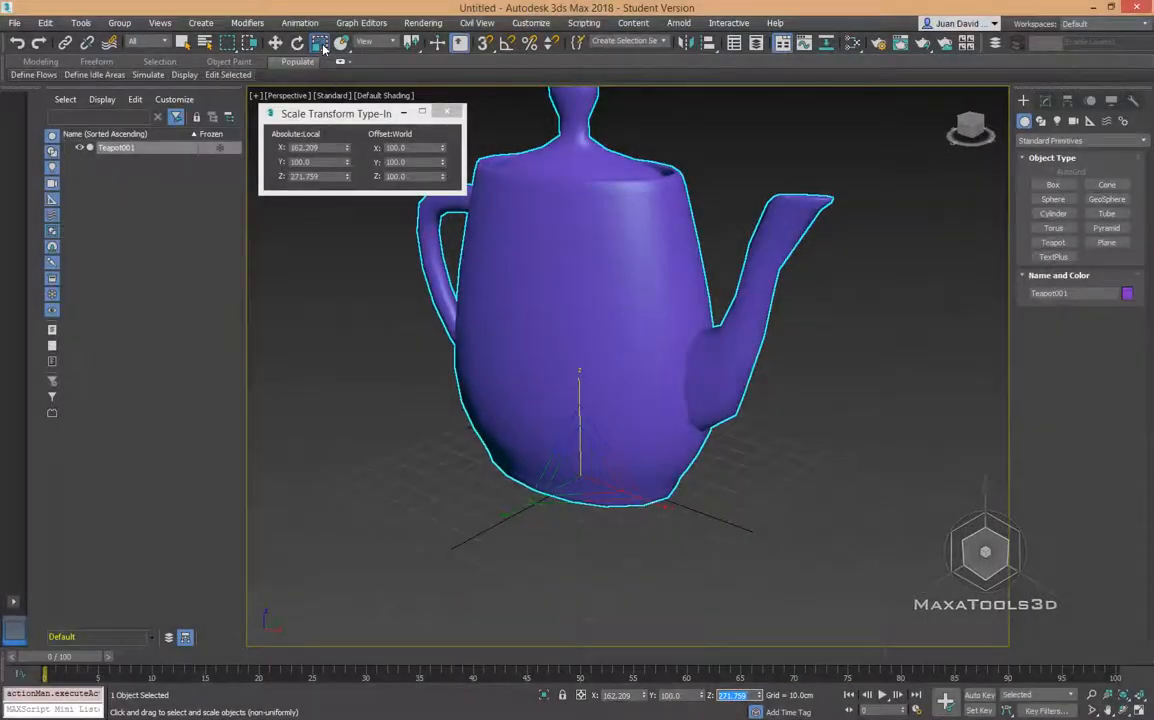
# - Return to Select and Uniform Scale and set the teapot's Z and X scale to 100 percent in Scale Transform Type-In
pyautogui.click(321, 44)
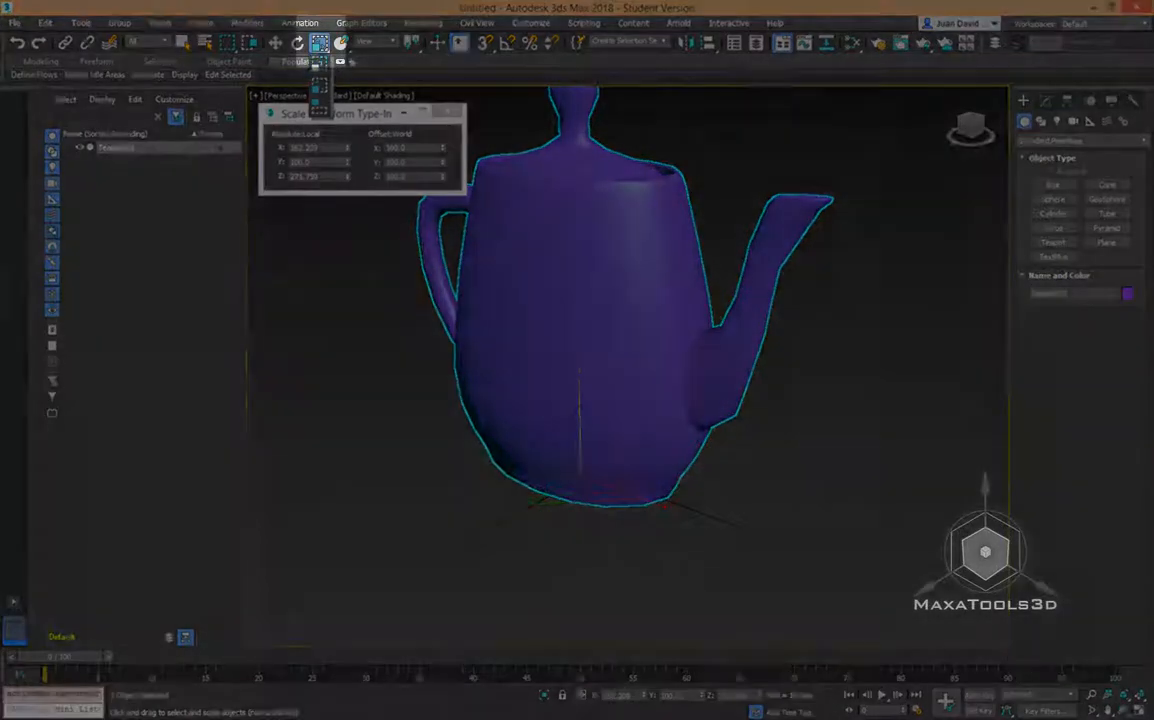
pyautogui.click(322, 65)
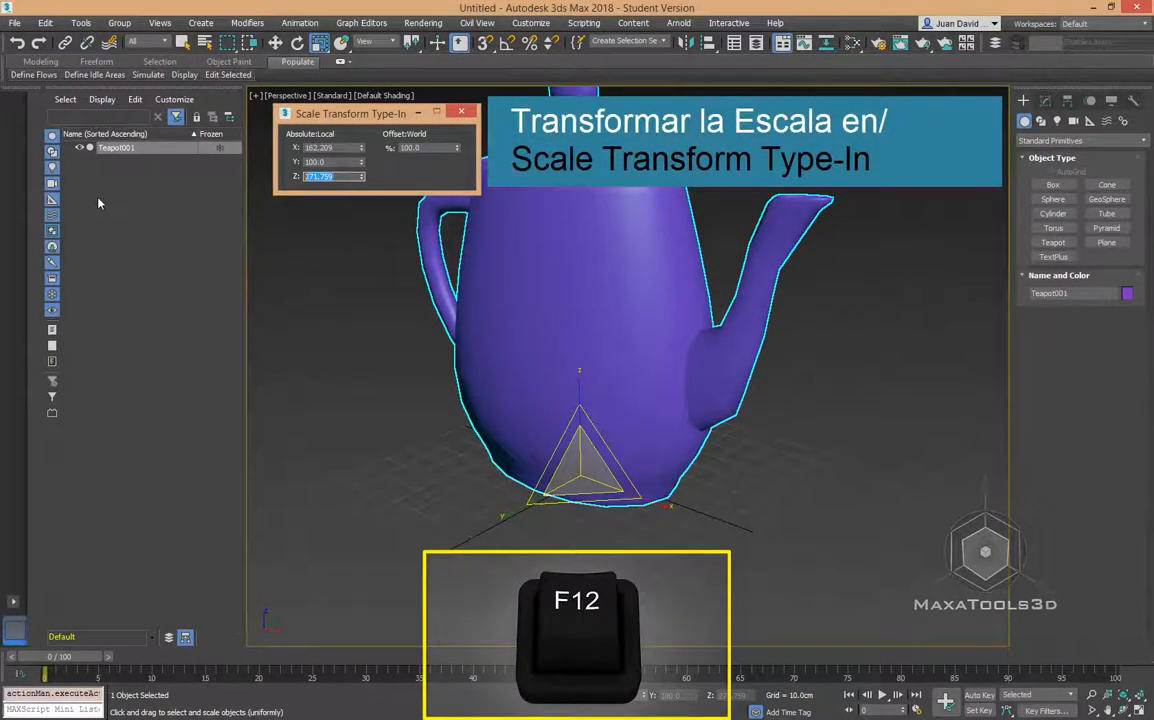
pyautogui.press('Return')
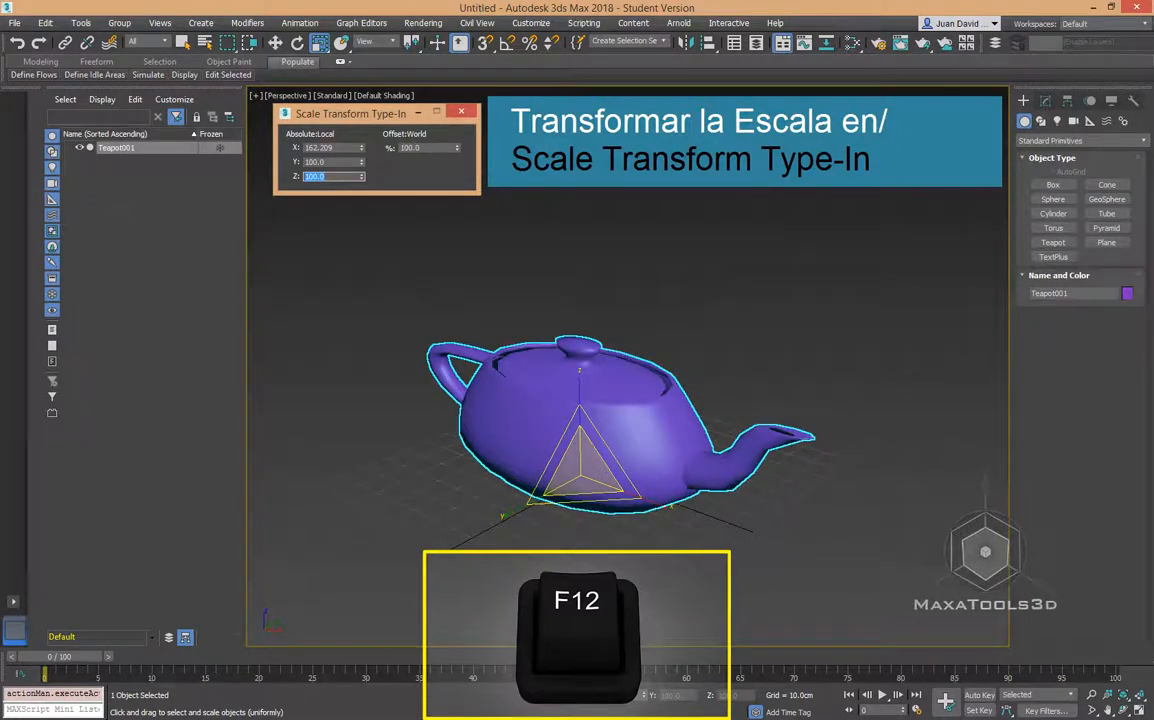
pyautogui.moveTo(328, 148); pyautogui.dragTo(243, 146)
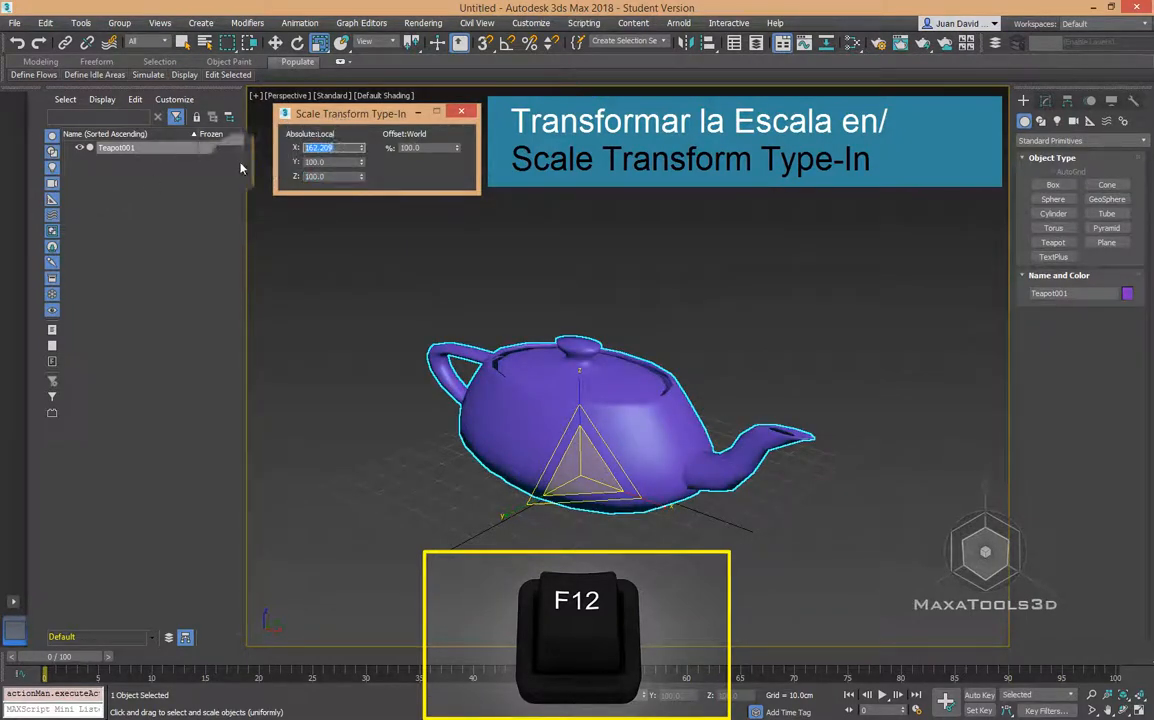
pyautogui.write('100')
pyautogui.press('Return')
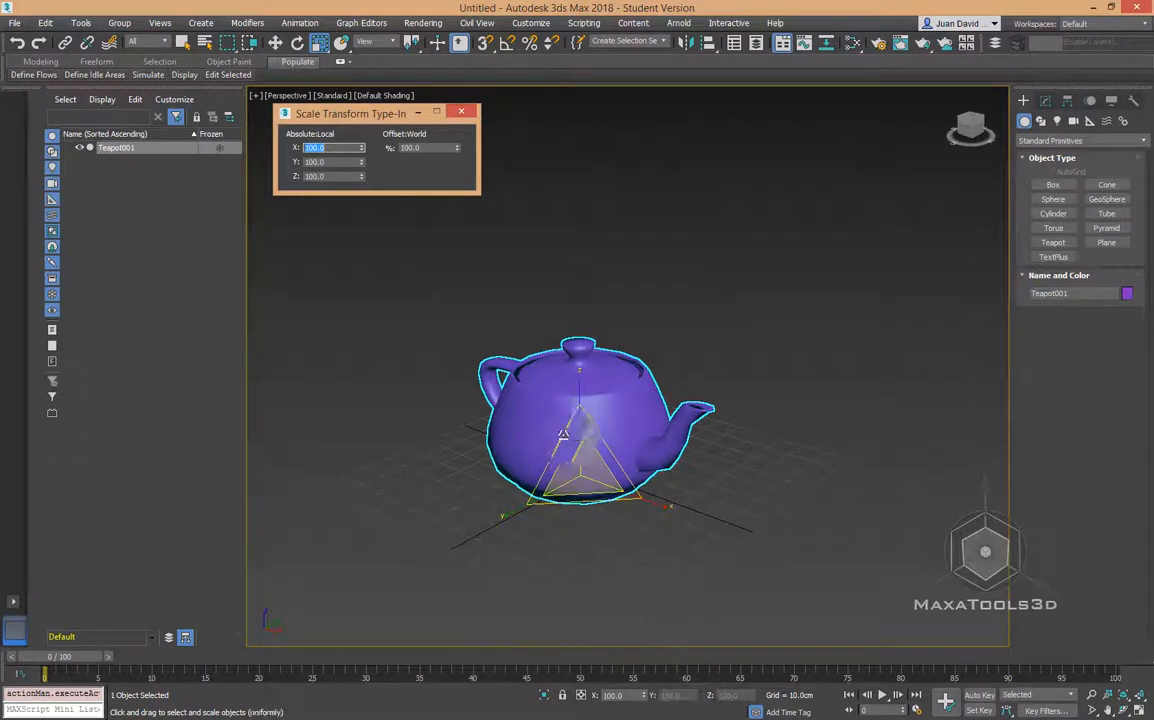
pyautogui.keyDown('alt'); pyautogui.moveTo(580, 451); pyautogui.dragTo(552, 446, button='middle'); pyautogui.keyUp('alt')
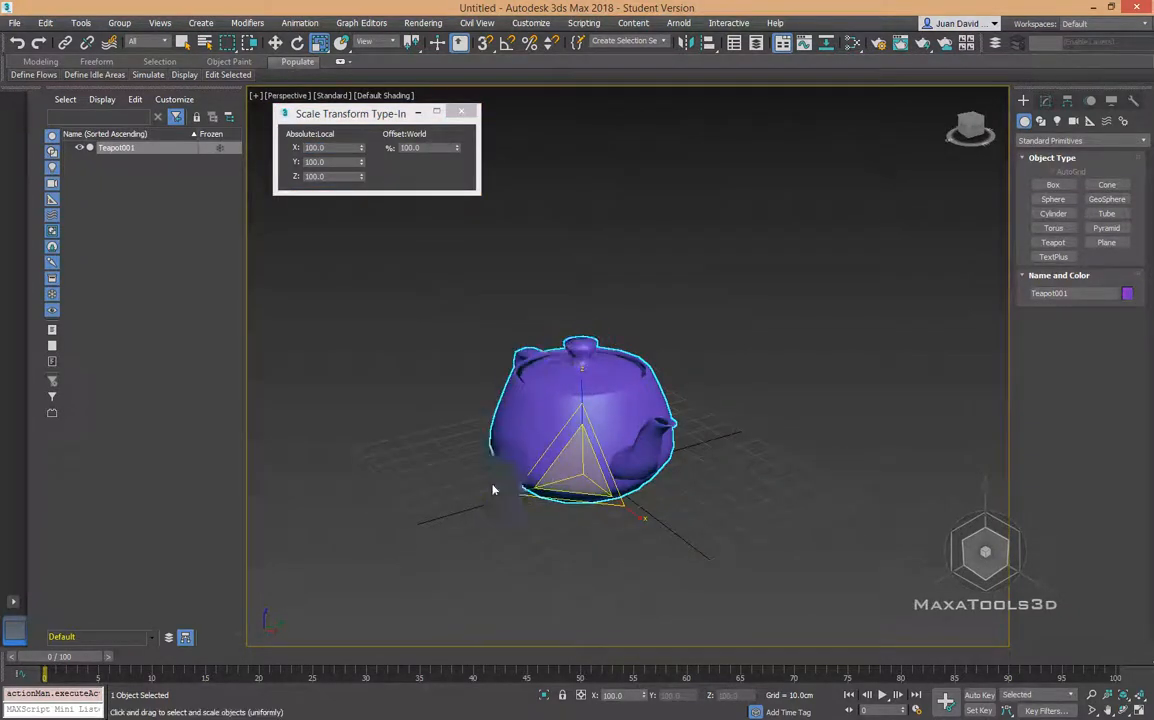
pyautogui.keyDown('alt'); pyautogui.moveTo(493, 490); pyautogui.dragTo(600, 412, button='middle'); pyautogui.keyUp('alt')
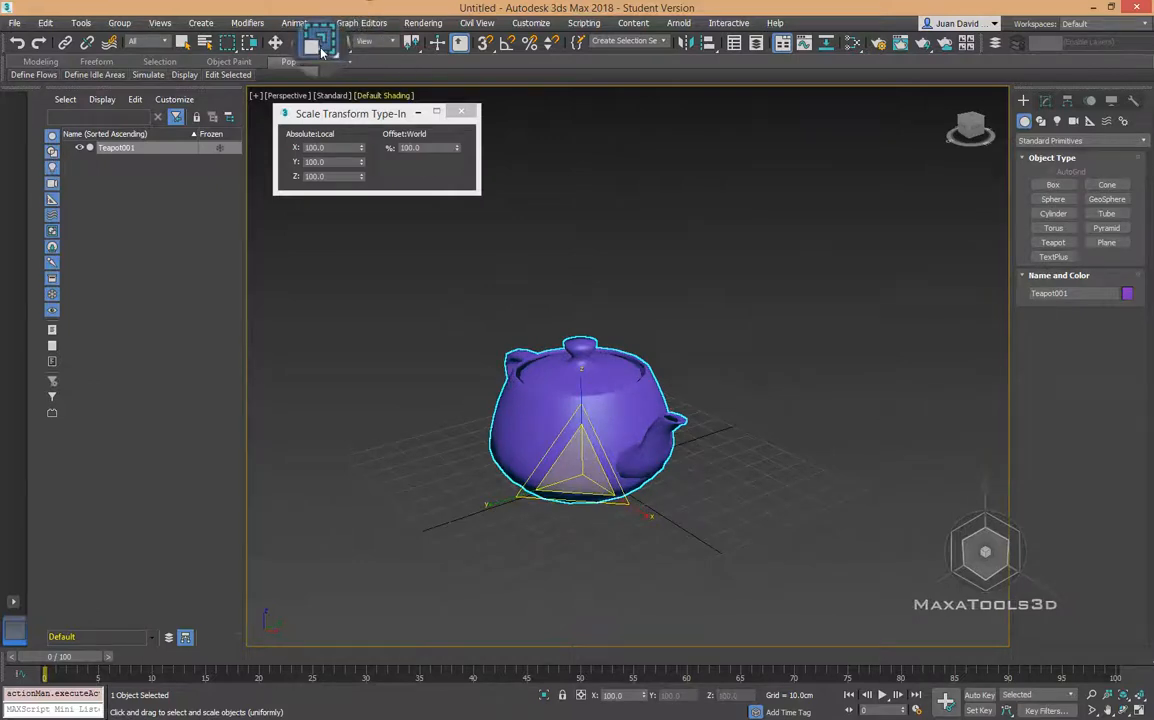
pyautogui.moveTo(320, 48)
pyautogui.mouseDown()
pyautogui.moveTo(327, 124)
pyautogui.moveTo(323, 55)
pyautogui.mouseUp()
pyautogui.click(324, 52)
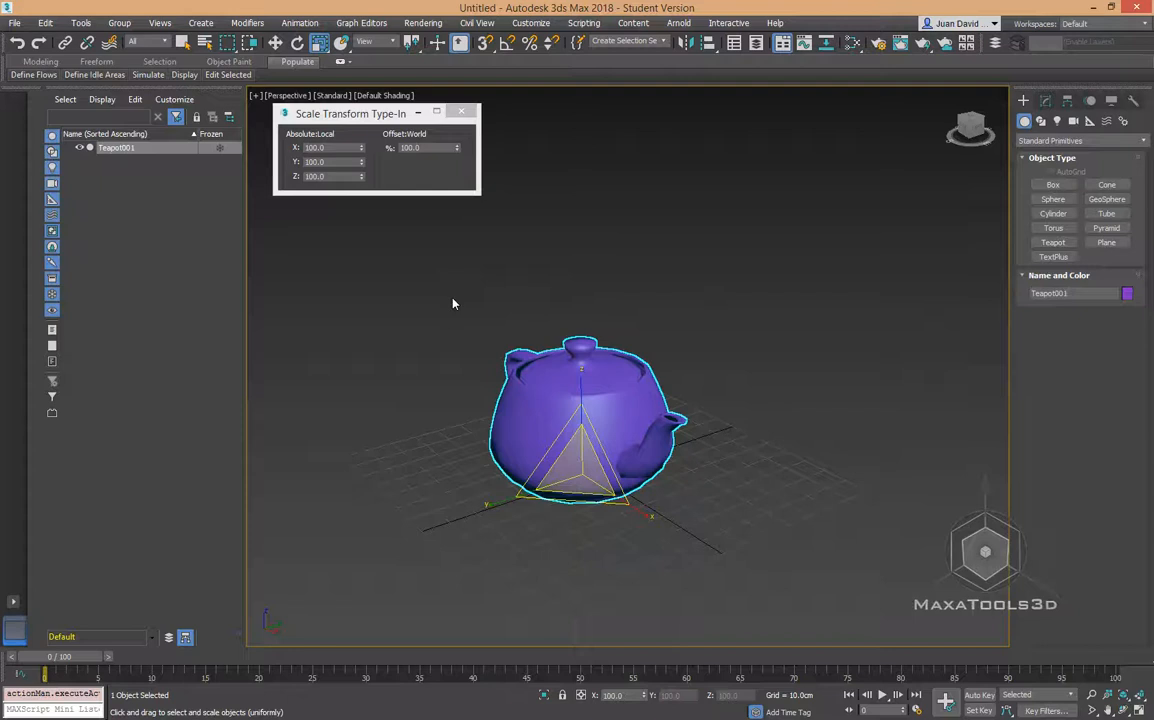
pyautogui.moveTo(599, 366); pyautogui.dragTo(603, 366, button='middle')
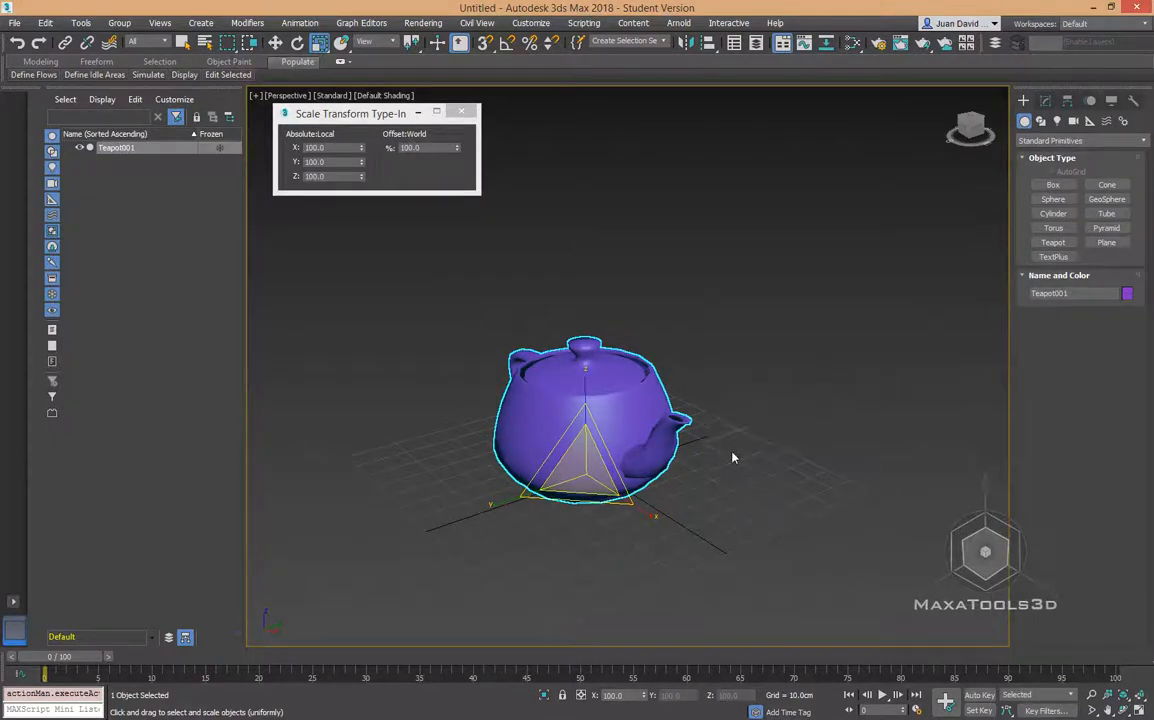
# - Set the teapot's radius parameter to 30 cm and reactivate Select and Uniform Scale
pyautogui.press('w')
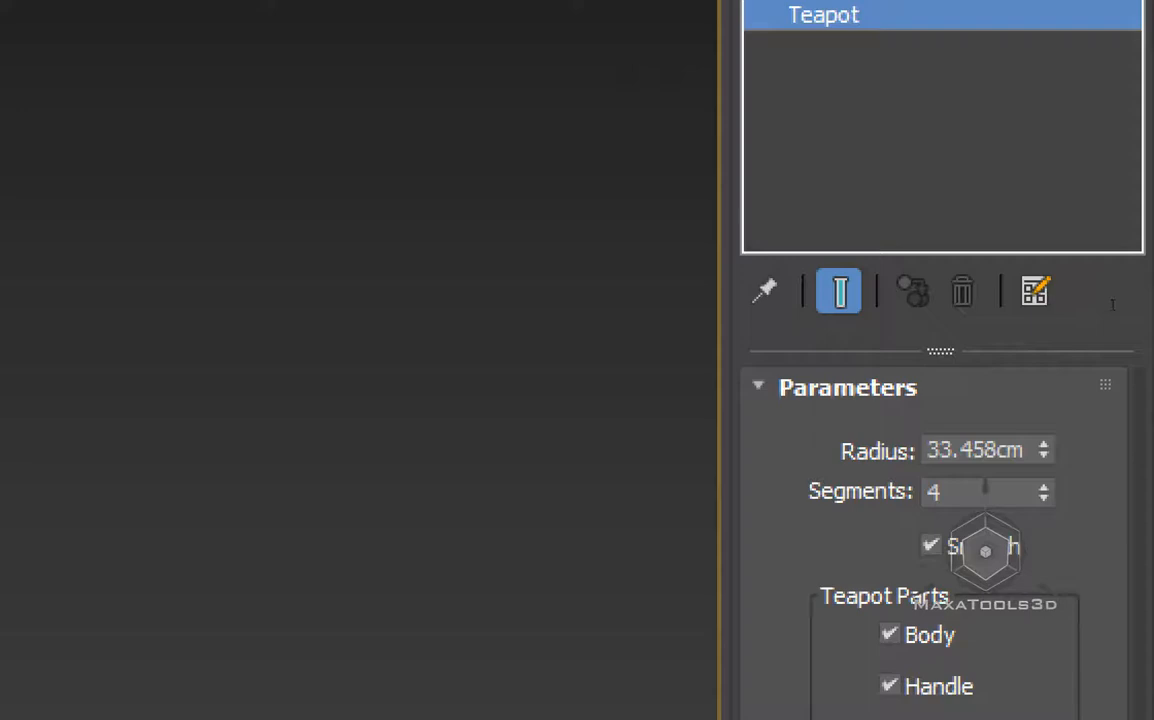
pyautogui.doubleClick(975, 450)
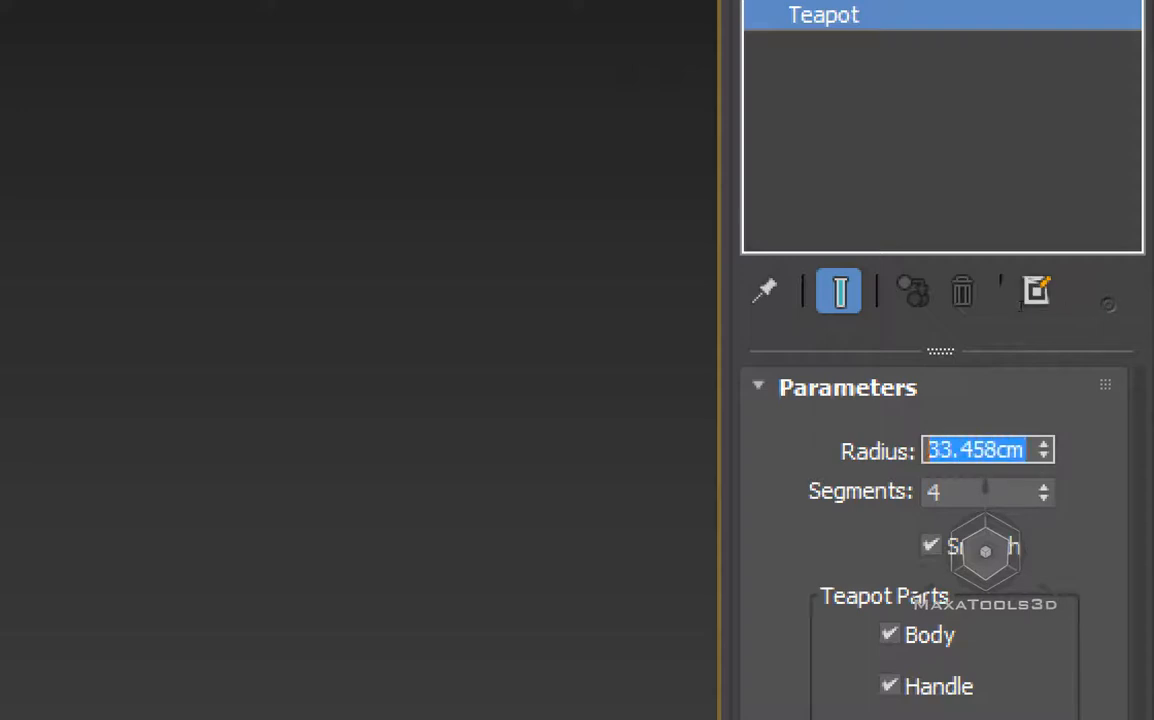
pyautogui.write('30')
pyautogui.press('Return')
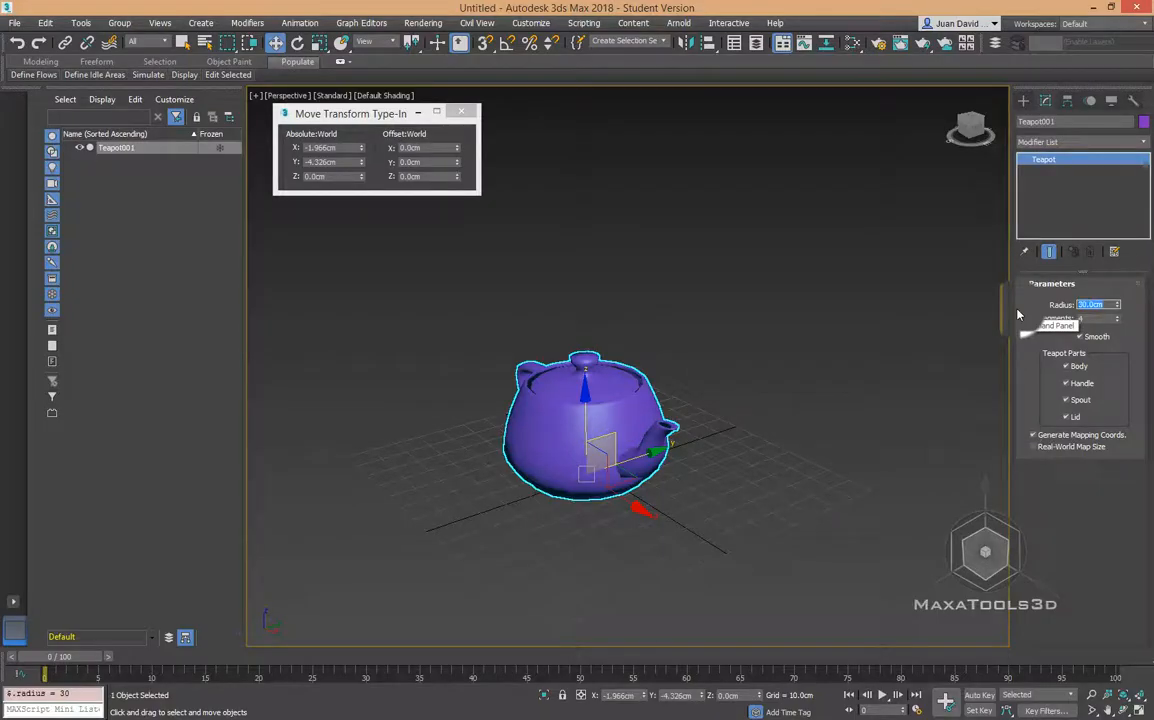
pyautogui.click(319, 42)
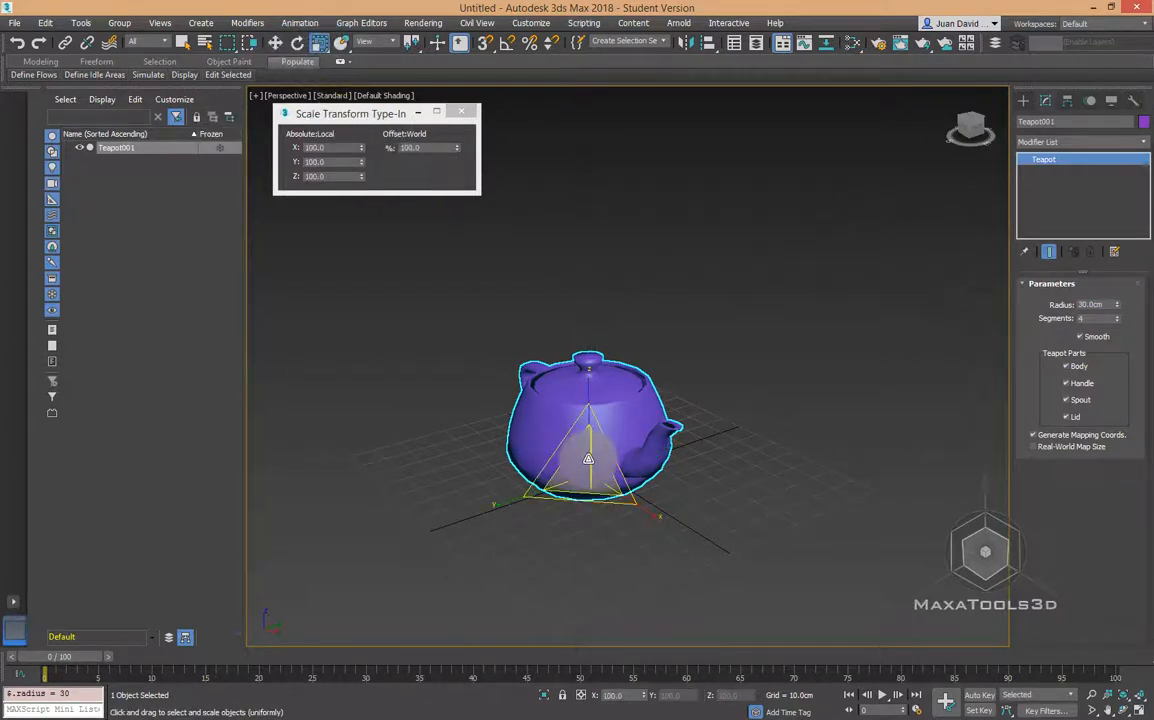
# - Scale the teapot uniformly to about 293 percent with the gizmo and compare its size with its radius parameter
pyautogui.moveTo(589, 459); pyautogui.dragTo(607, 341)
pyautogui.keyDown('alt'); pyautogui.moveTo(607, 341); pyautogui.dragTo(665, 404, button='middle'); pyautogui.keyUp('alt')
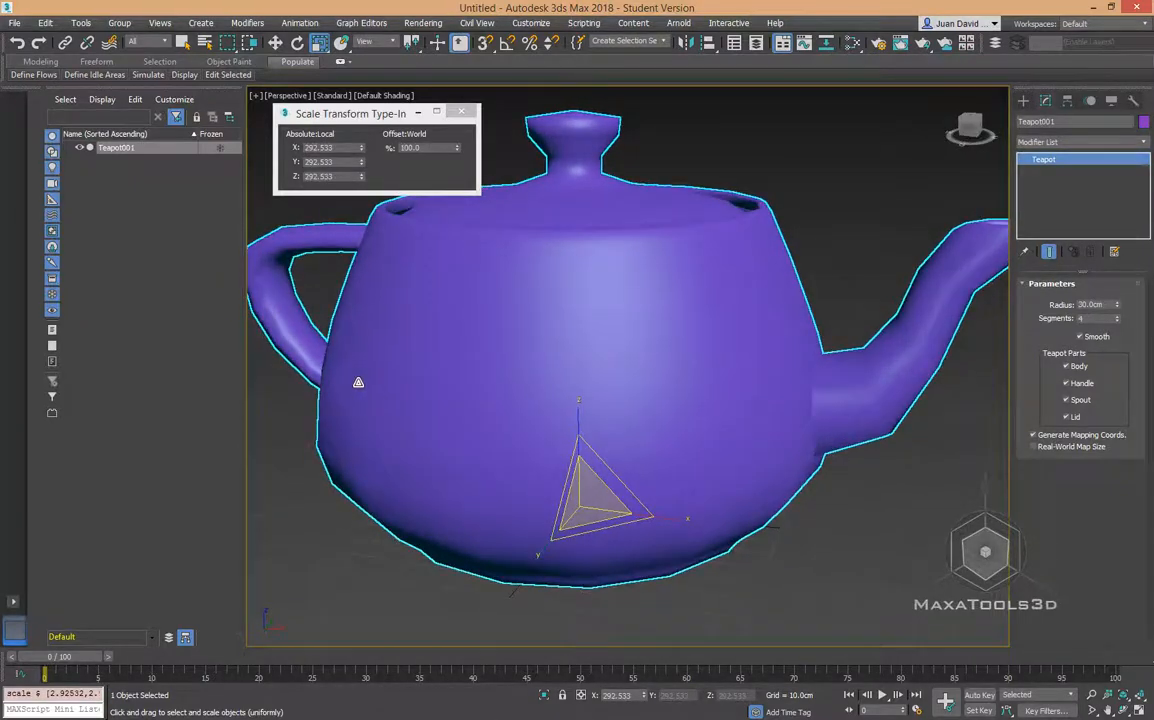
pyautogui.keyDown('alt'); pyautogui.moveTo(358, 381); pyautogui.dragTo(459, 469, button='middle'); pyautogui.keyUp('alt')
pyautogui.keyDown('alt'); pyautogui.moveTo(572, 446); pyautogui.dragTo(549, 391, button='middle'); pyautogui.keyUp('alt')
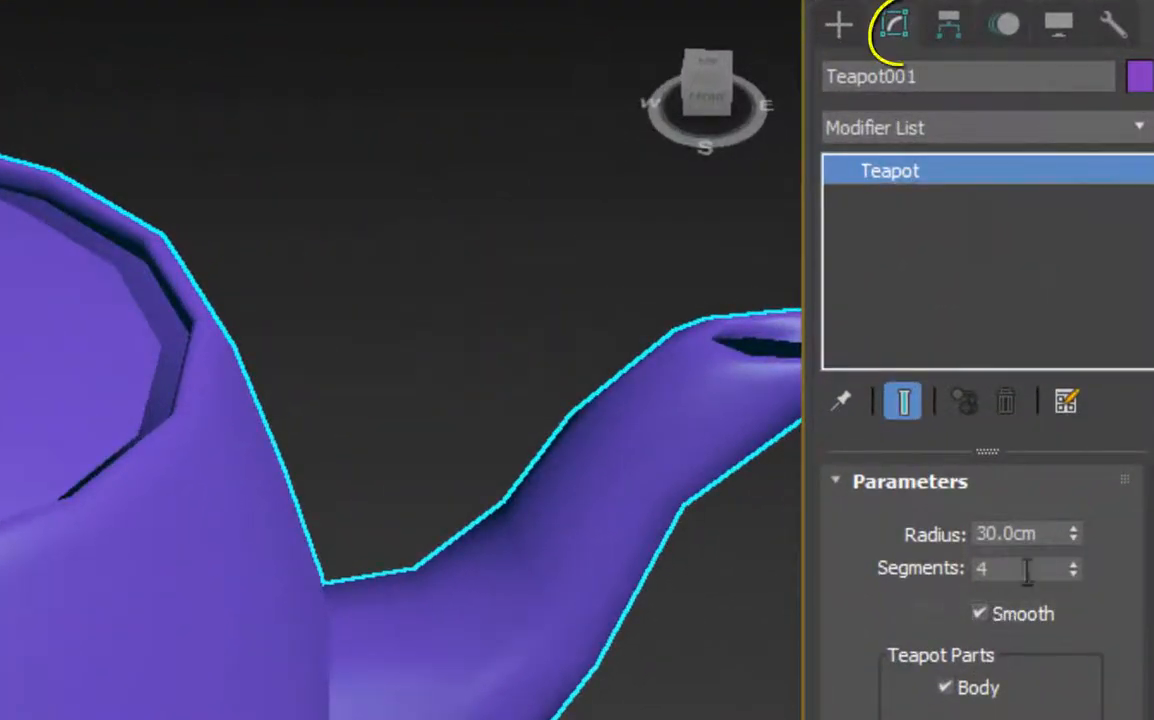
pyautogui.doubleClick(1052, 535)
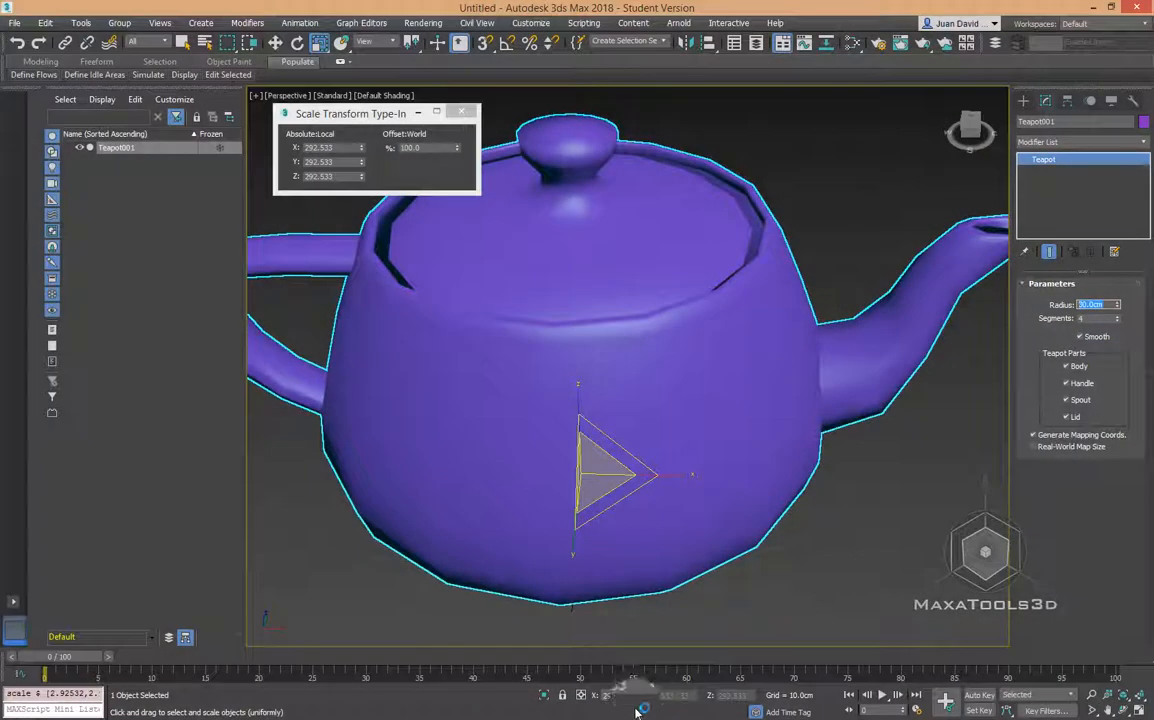
# - Reset the teapot's uniform scale to 100 percent through the X value of the coordinate display
pyautogui.click(608, 697)
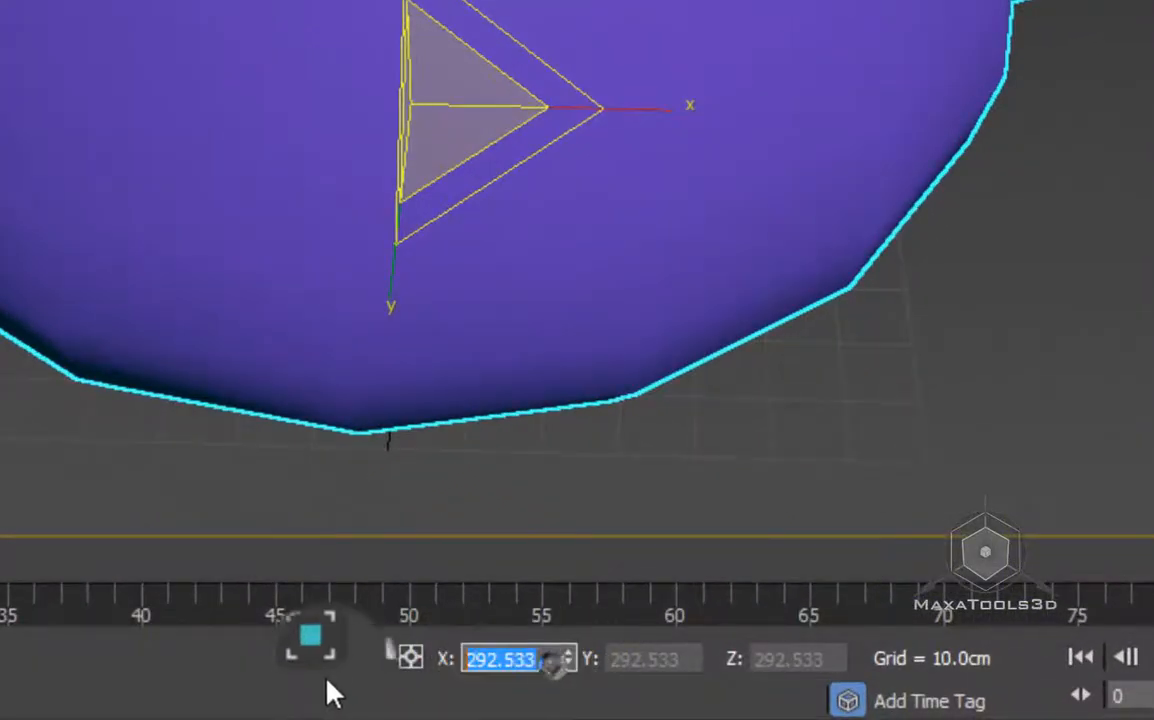
pyautogui.write('100')
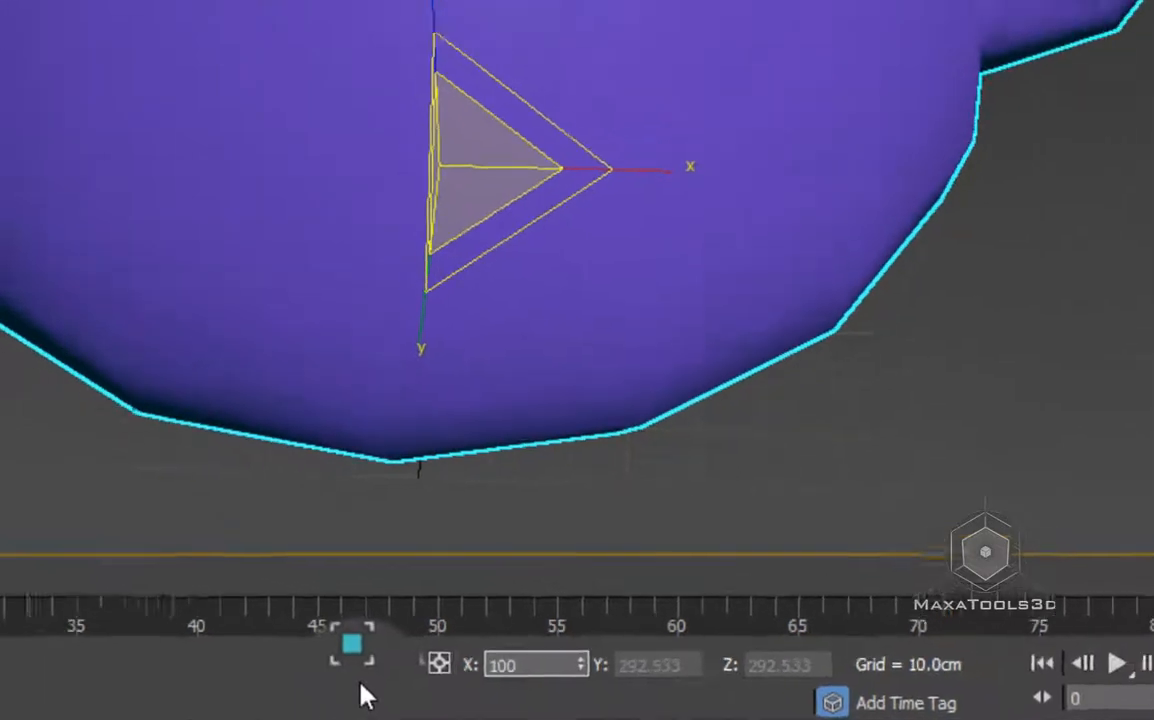
pyautogui.press('Return')
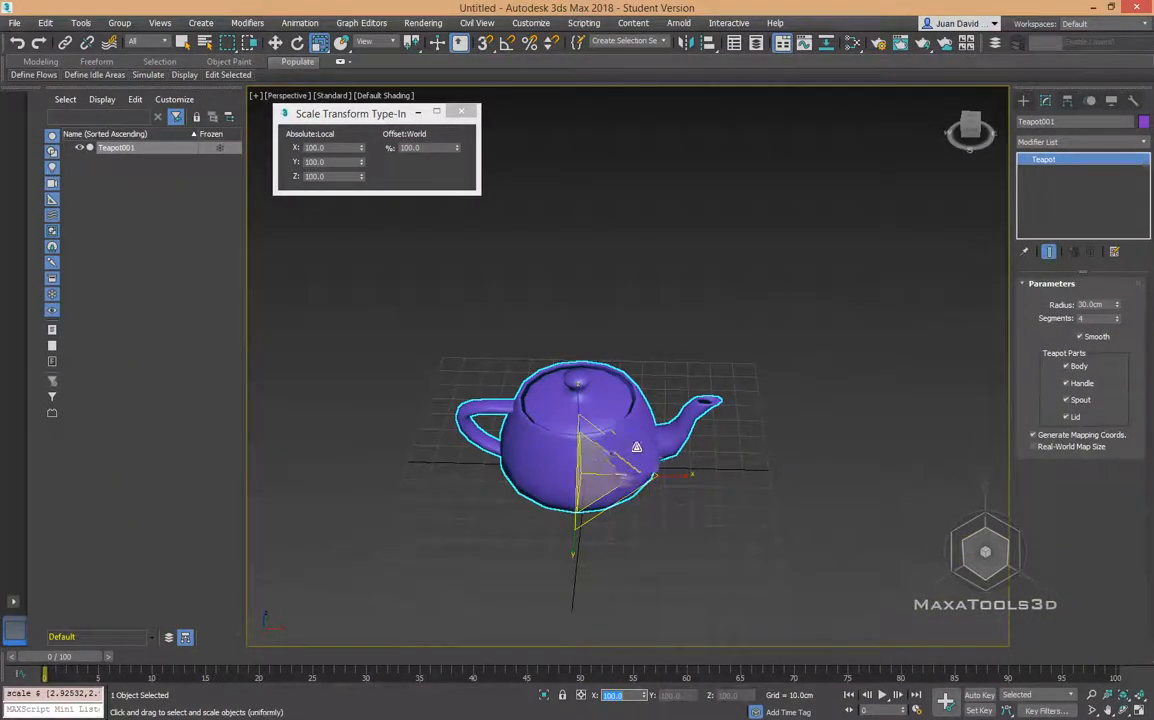
pyautogui.keyDown('alt'); pyautogui.moveTo(637, 483); pyautogui.dragTo(583, 478, button='middle'); pyautogui.keyUp('alt')
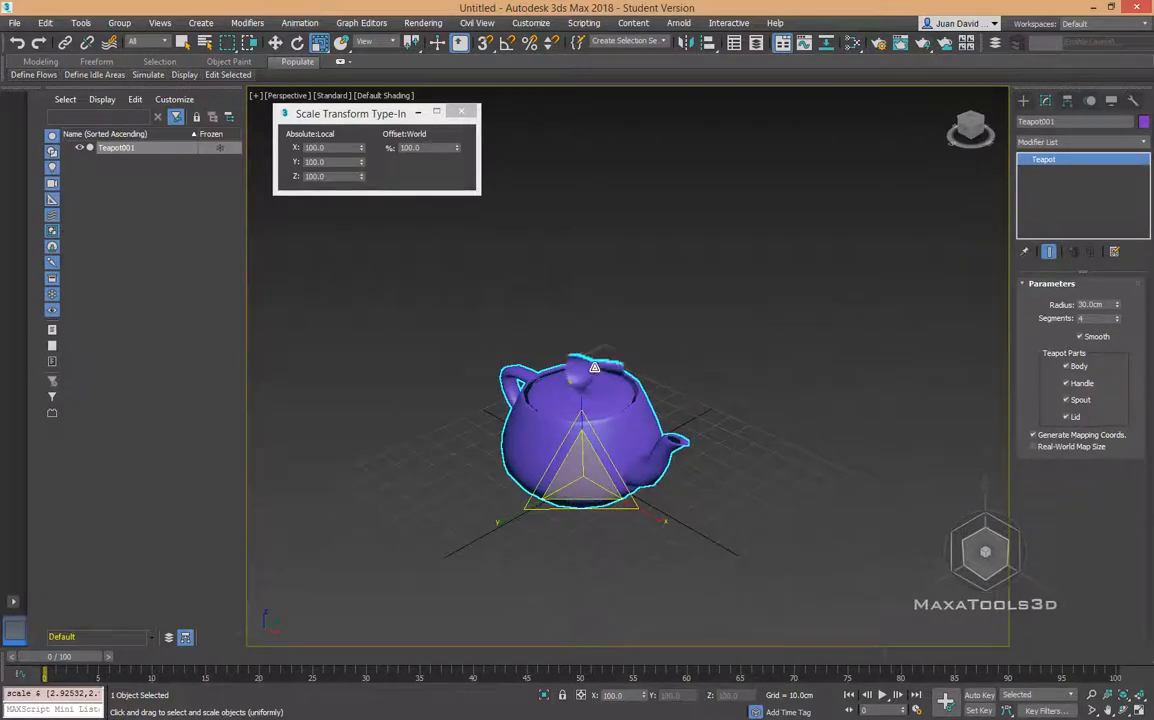